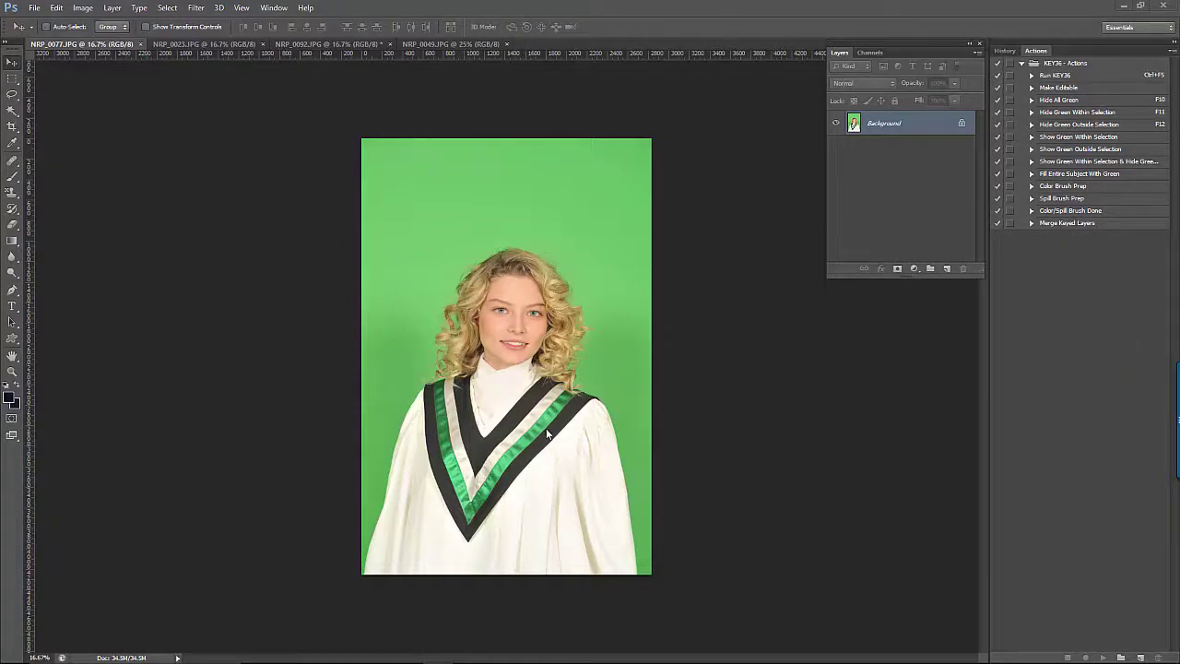
# - Run KEY36 on NRP_0077.JPG, process the image, show the mask in the keyed preview and accept the result
pyautogui.hotkey('ctrl', 'F5')
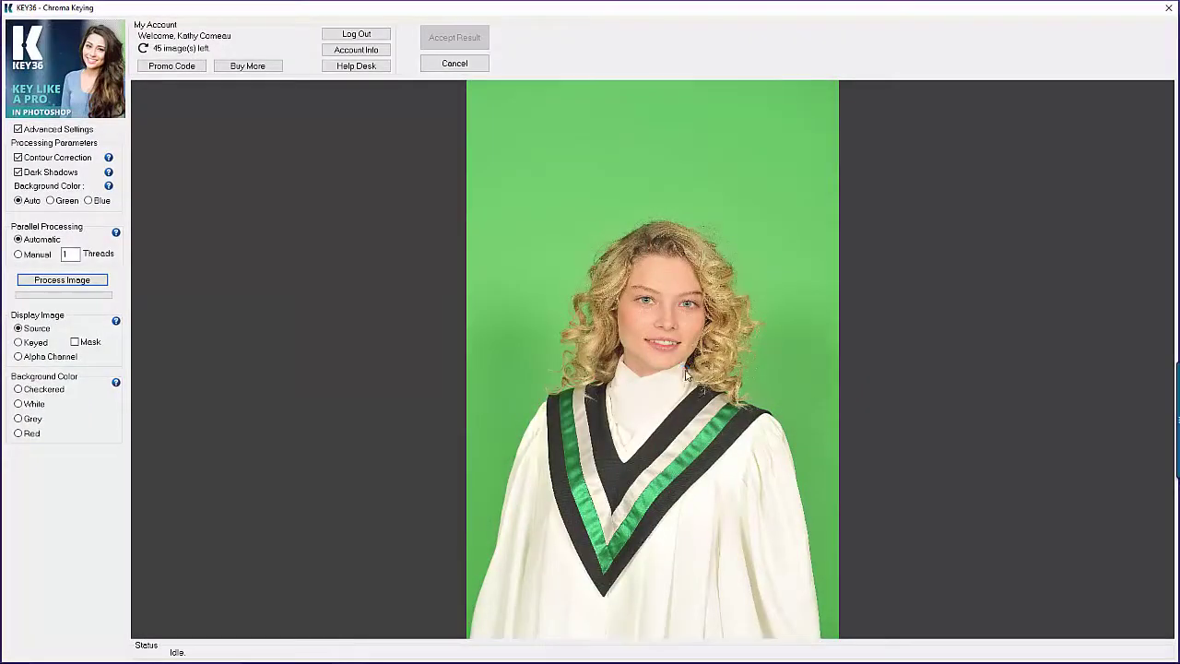
pyautogui.click(63, 280)
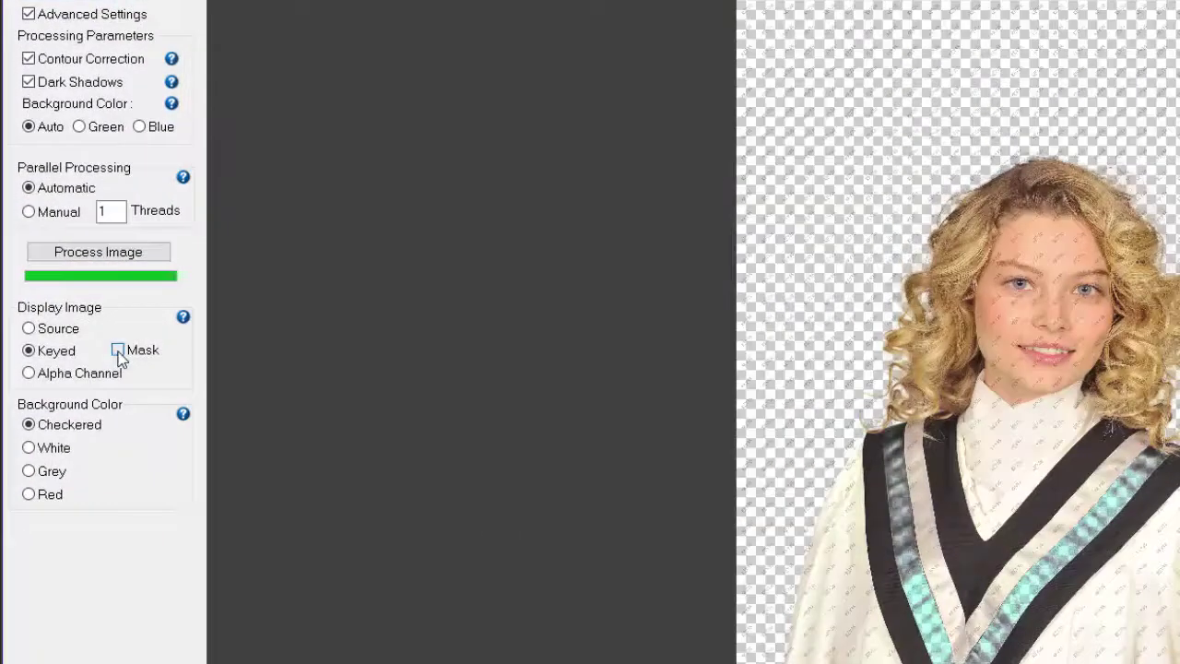
pyautogui.click(118, 351)
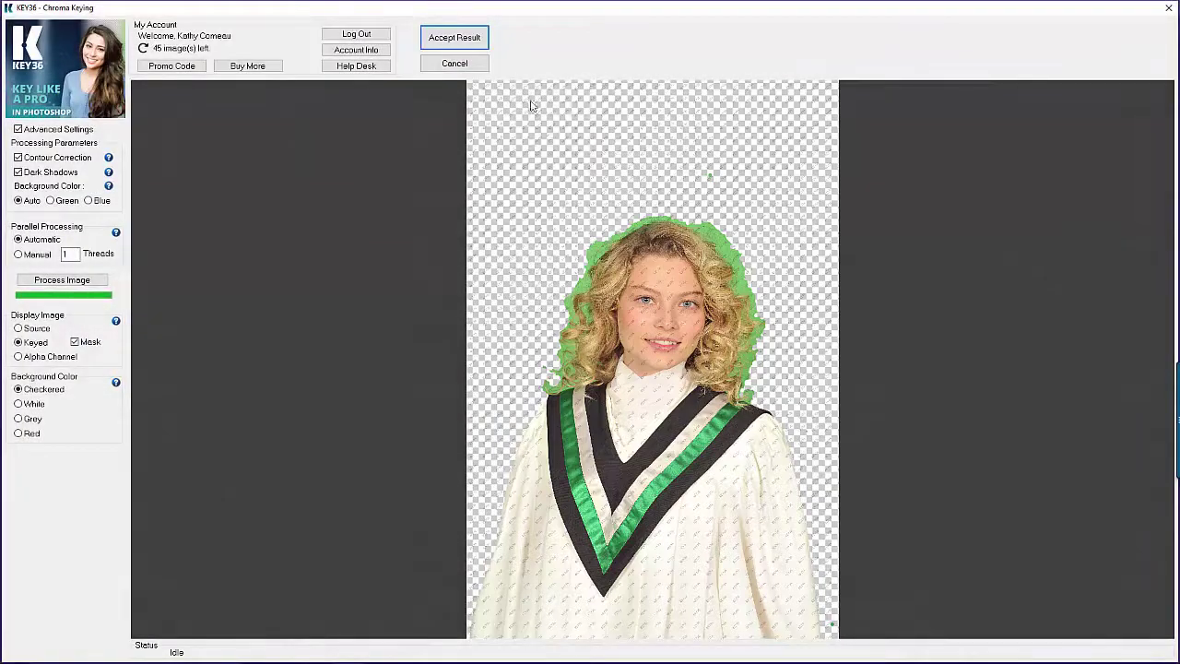
pyautogui.click(440, 41)
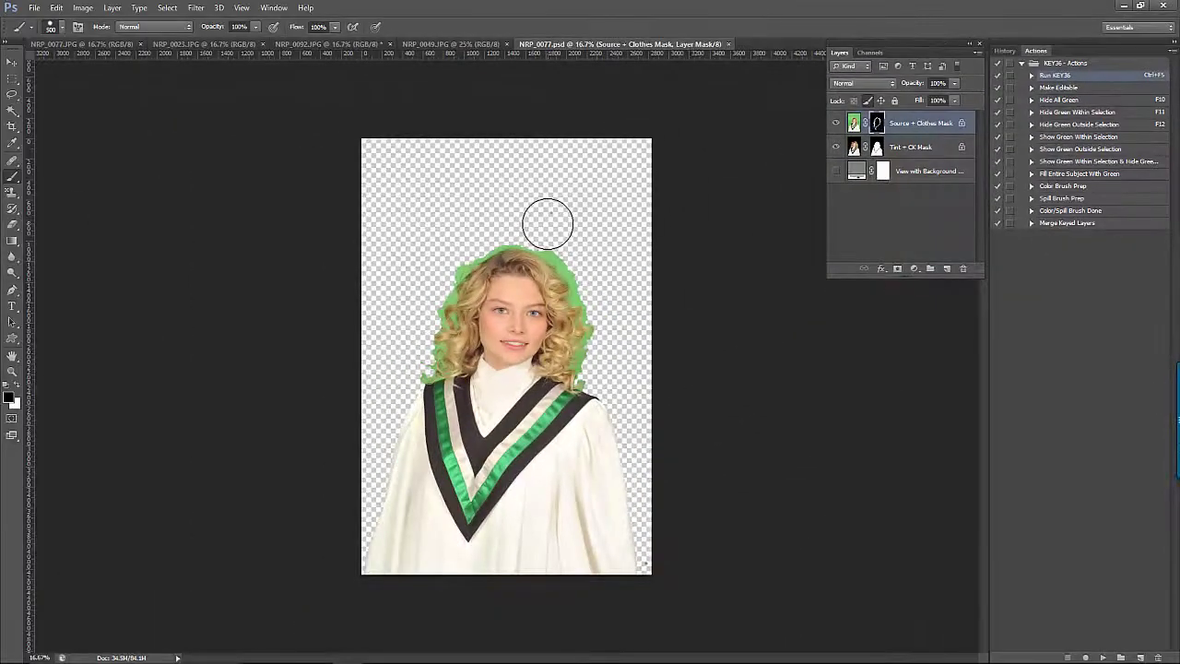
# - Paint black on the Source + Clothes Mask to hide the green around the hair, reducing the brush size to 250 for the lower curls
pyautogui.moveTo(547, 224)
pyautogui.mouseDown()
pyautogui.moveTo(479, 230)
pyautogui.moveTo(448, 308)
pyautogui.moveTo(478, 280)
pyautogui.moveTo(600, 329)
pyautogui.moveTo(548, 193)
pyautogui.moveTo(584, 322)
pyautogui.moveTo(578, 353)
pyautogui.mouseUp()
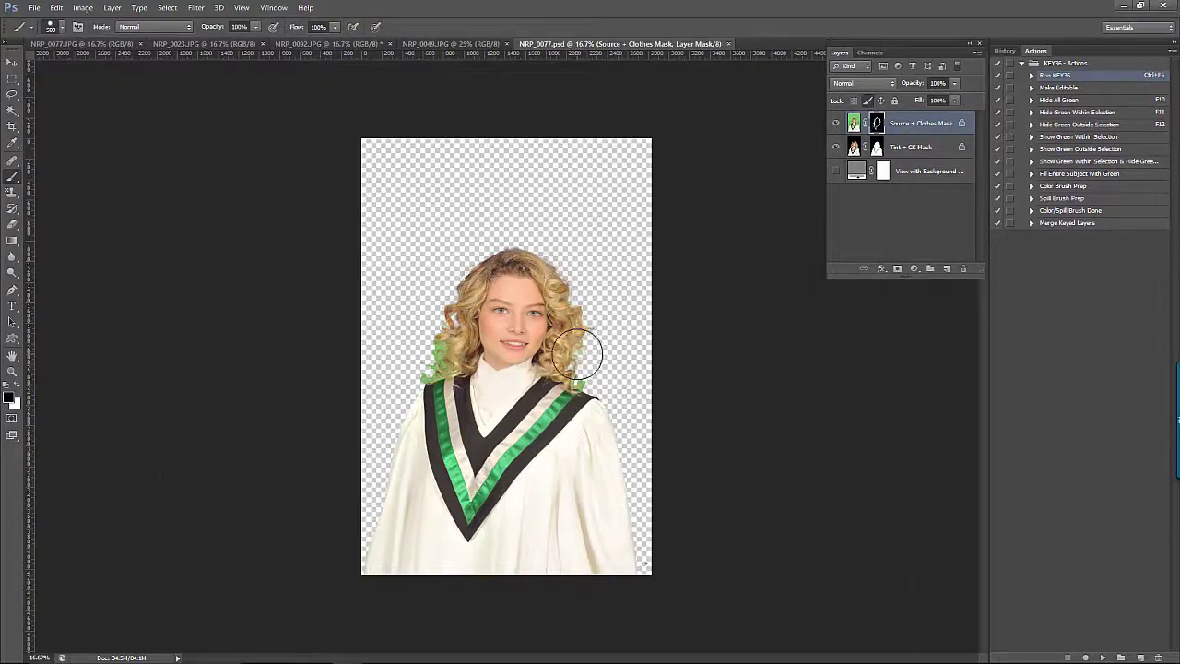
pyautogui.scroll(4, 577, 353)
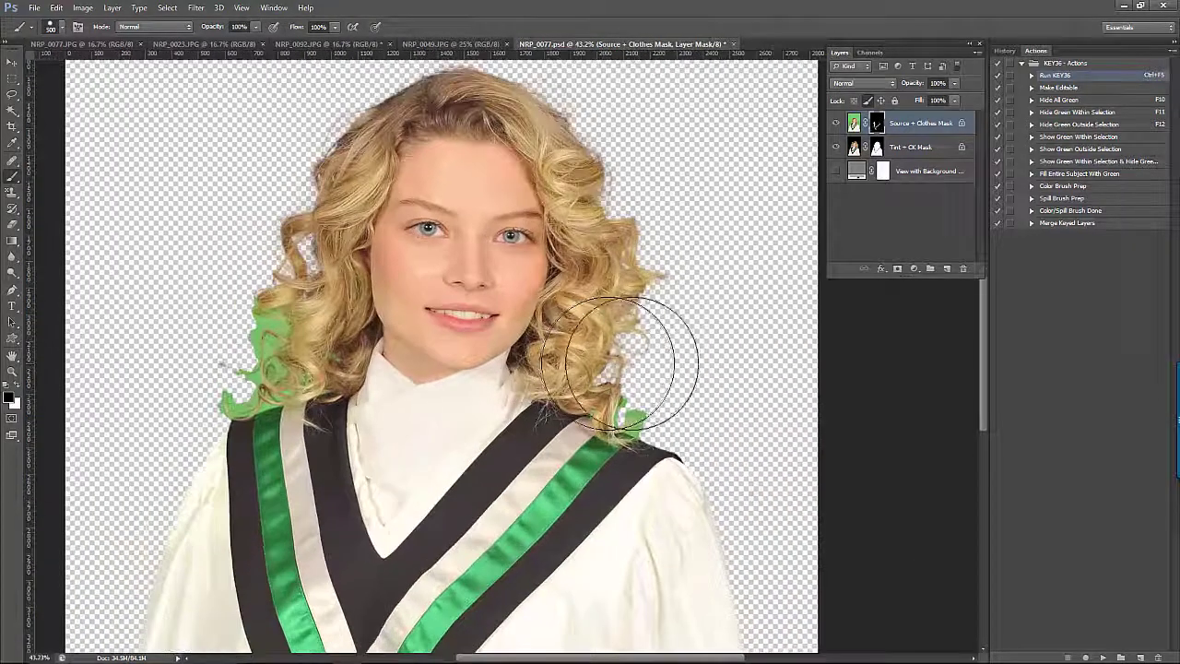
pyautogui.press('[')
pyautogui.press('[')
pyautogui.press('[')
pyautogui.press('[')
pyautogui.press('[')
pyautogui.press('[')
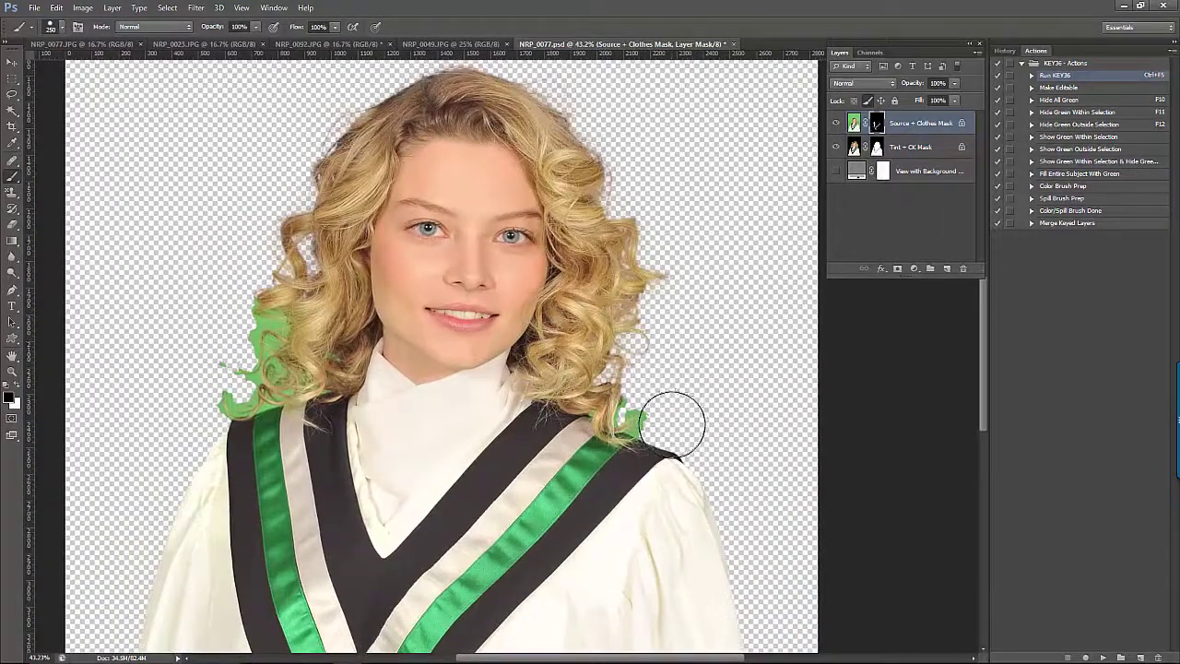
pyautogui.moveTo(672, 424); pyautogui.dragTo(606, 391)
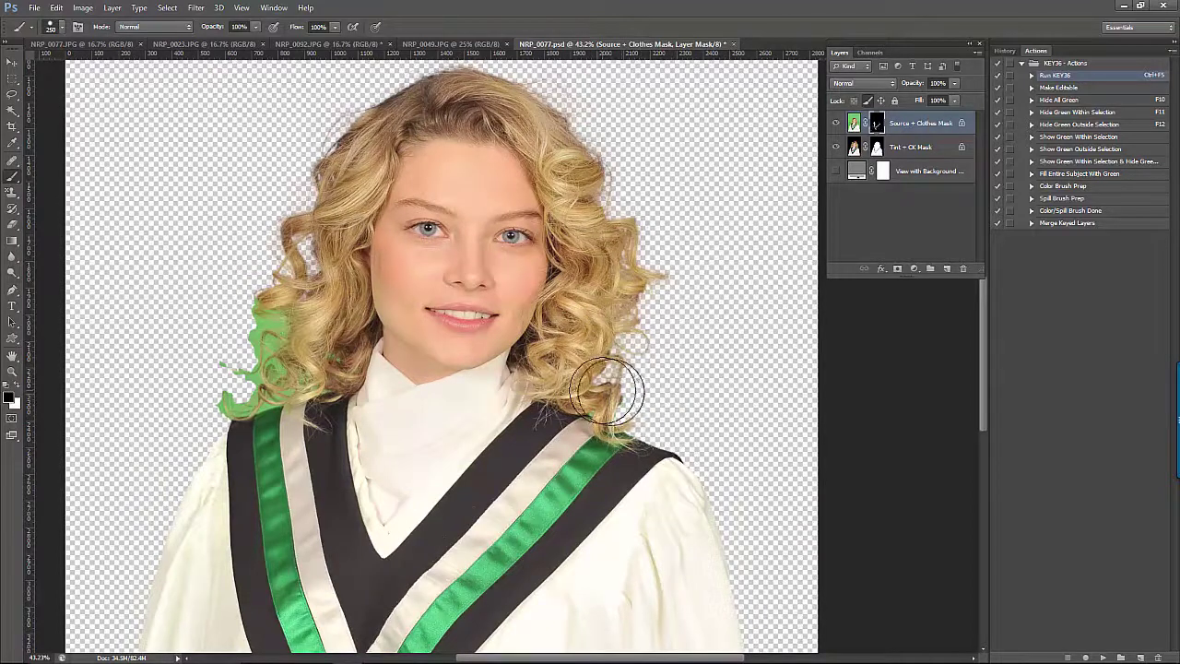
pyautogui.moveTo(197, 356)
pyautogui.mouseDown()
pyautogui.moveTo(227, 381)
pyautogui.moveTo(277, 373)
pyautogui.moveTo(243, 264)
pyautogui.mouseUp()
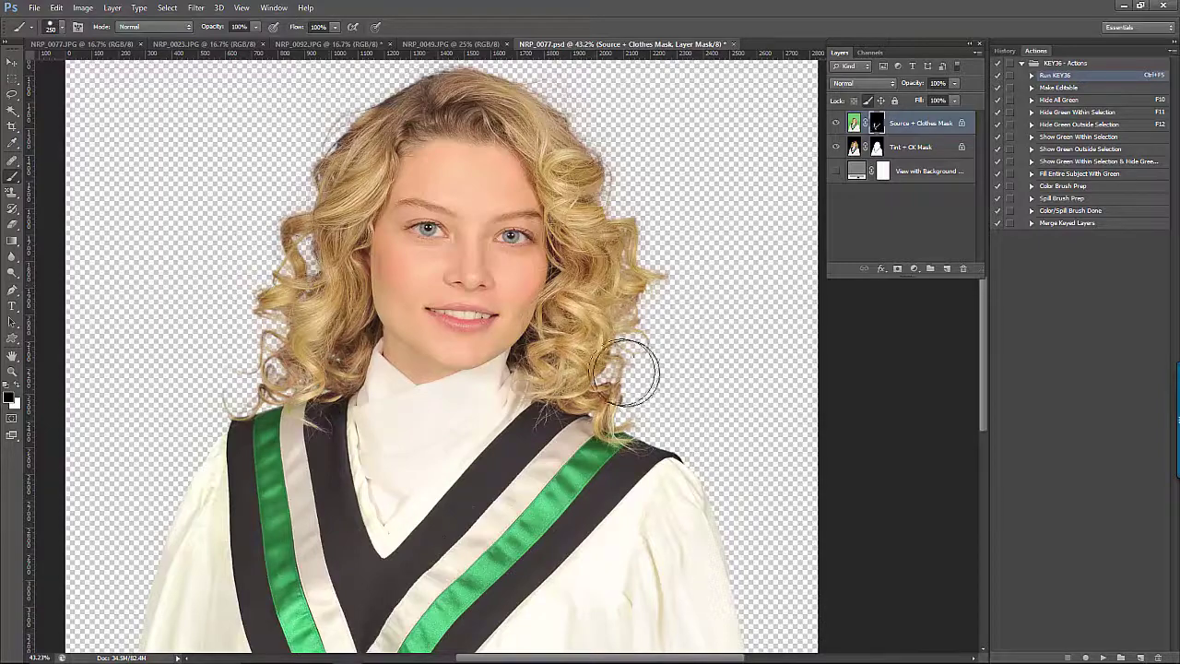
# - Paint out part of the gown's green stripe with black on the mask, and restore it with a smaller white brush of size 100
pyautogui.hotkey('ctrl', '0')
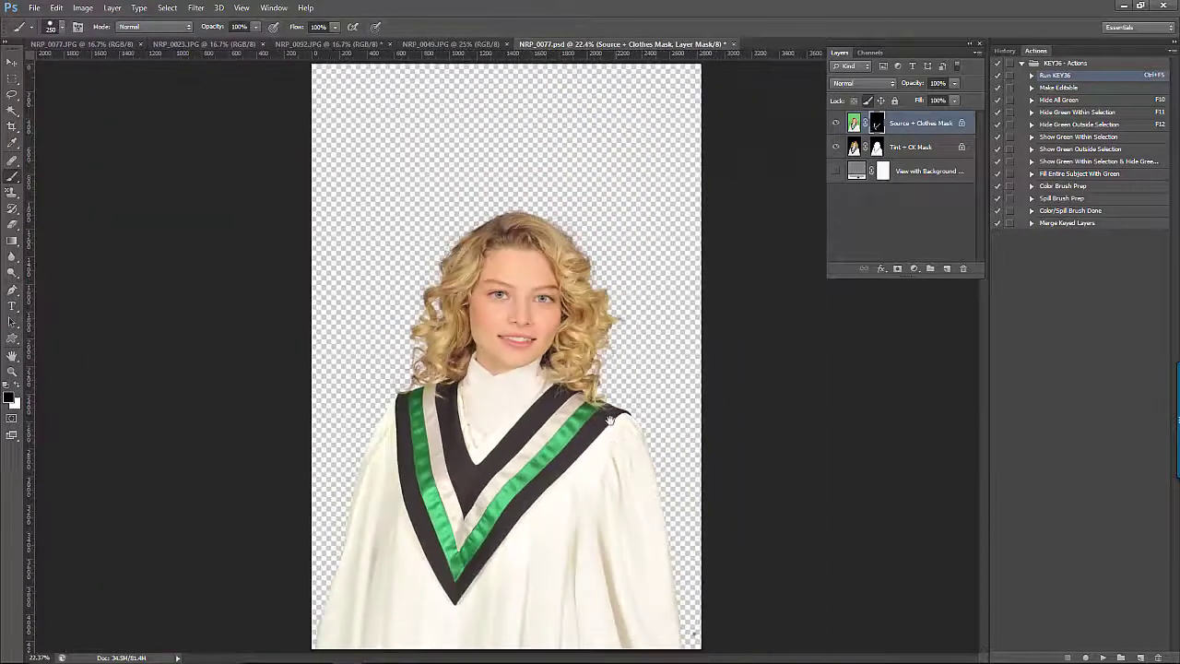
pyautogui.scroll(2, 585, 453)
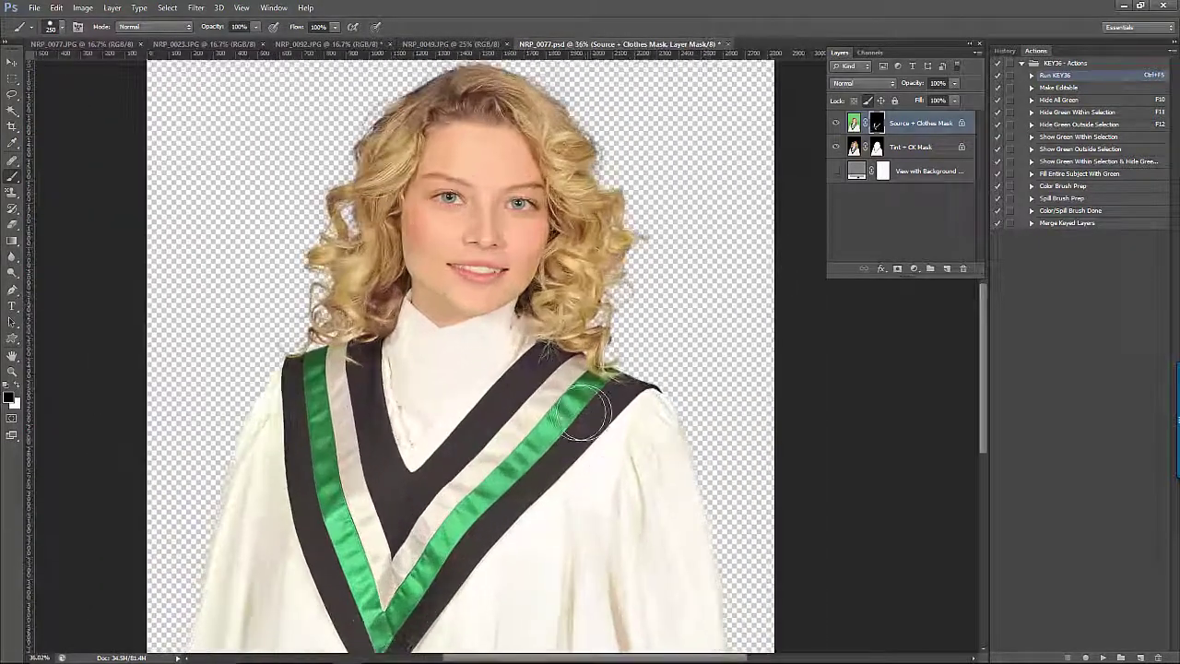
pyautogui.moveTo(581, 410); pyautogui.dragTo(540, 429)
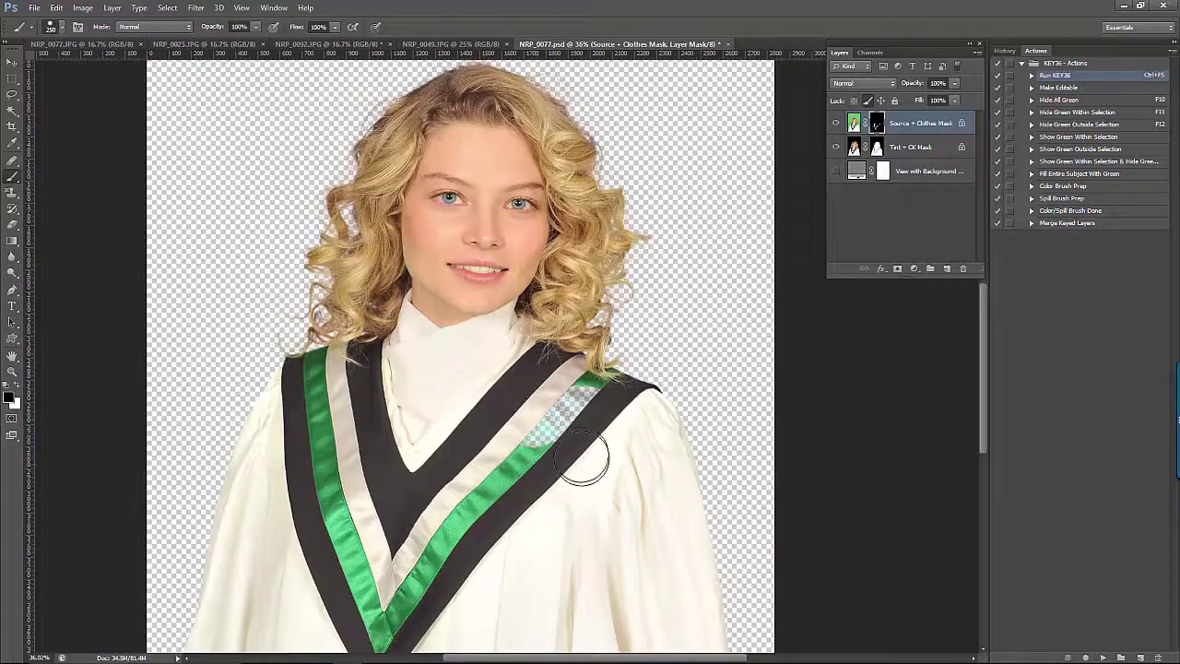
pyautogui.press('x')
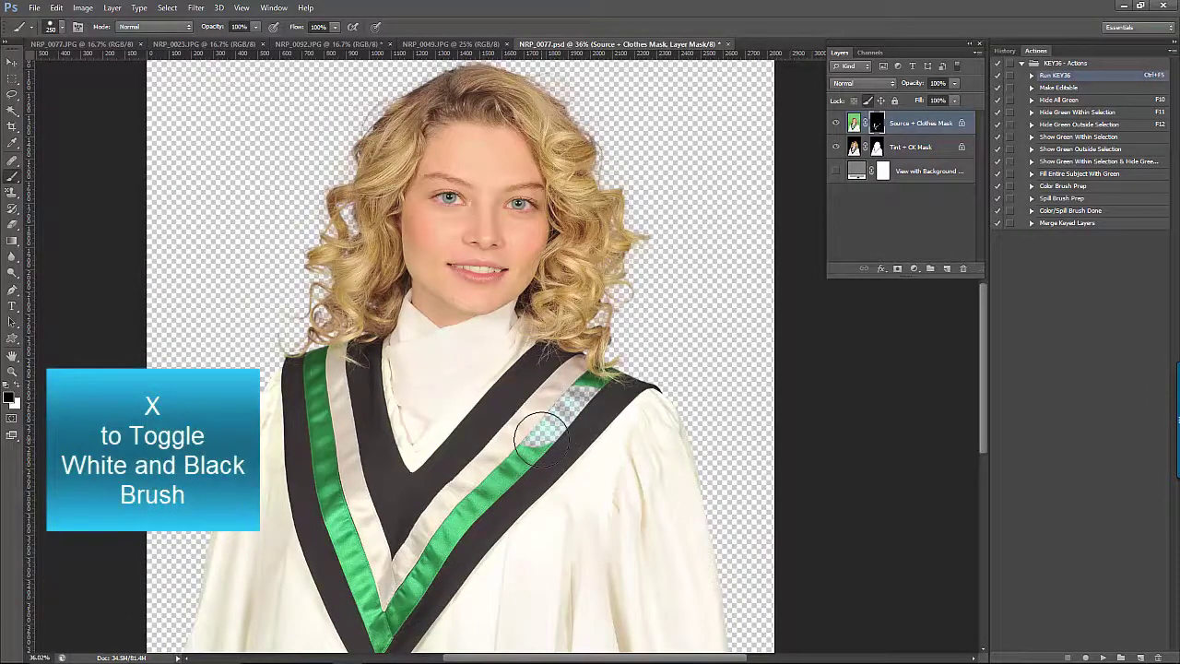
pyautogui.press('x')
pyautogui.press('[')
pyautogui.press('[')
pyautogui.press('[')
pyautogui.press('[')
pyautogui.scroll(2, 559, 433)
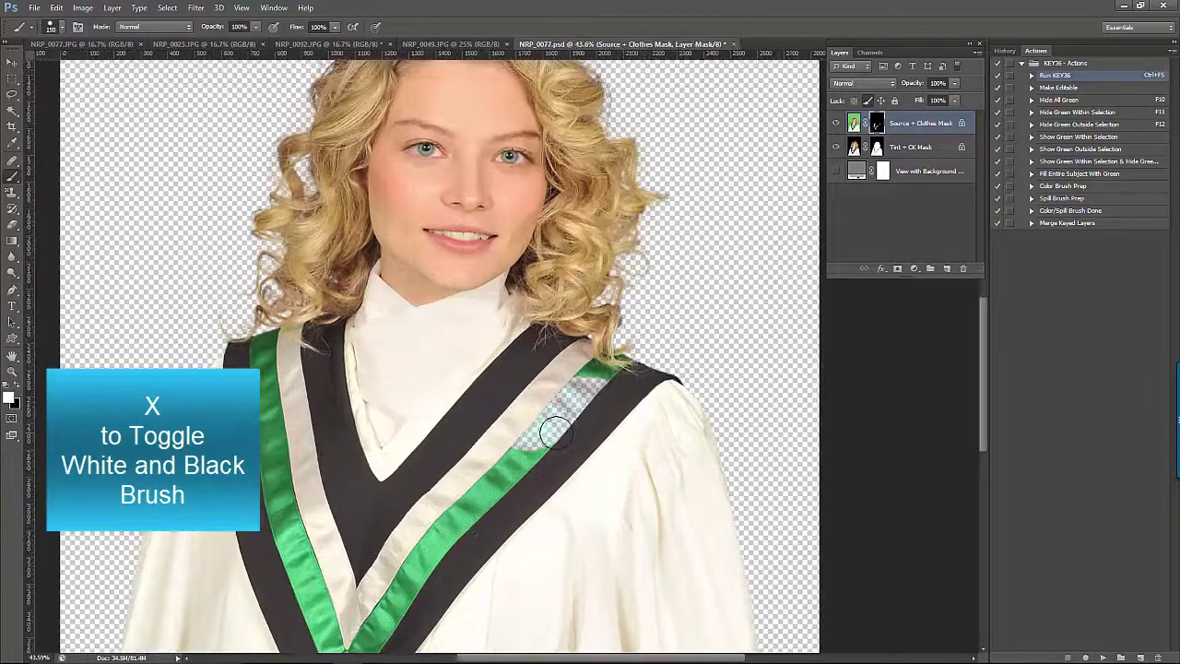
pyautogui.moveTo(545, 421)
pyautogui.mouseDown()
pyautogui.moveTo(540, 434)
pyautogui.moveTo(583, 386)
pyautogui.moveTo(498, 456)
pyautogui.moveTo(523, 464)
pyautogui.mouseUp()
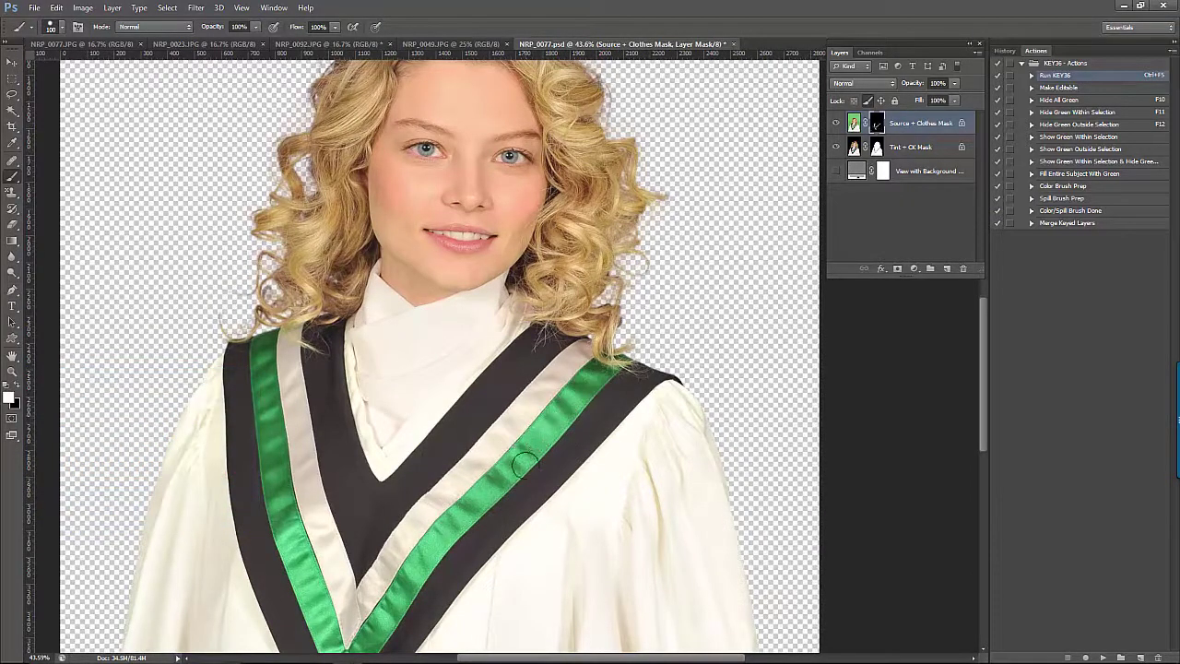
pyautogui.scroll(-4, 524, 466)
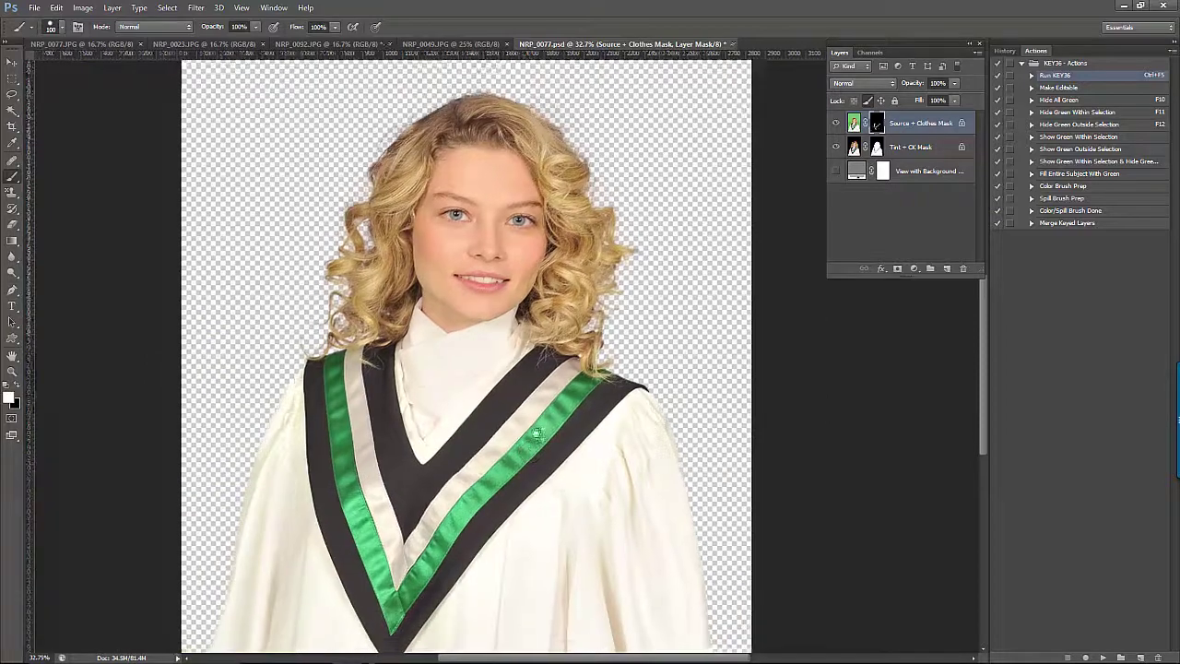
pyautogui.scroll(-1, 534, 463)
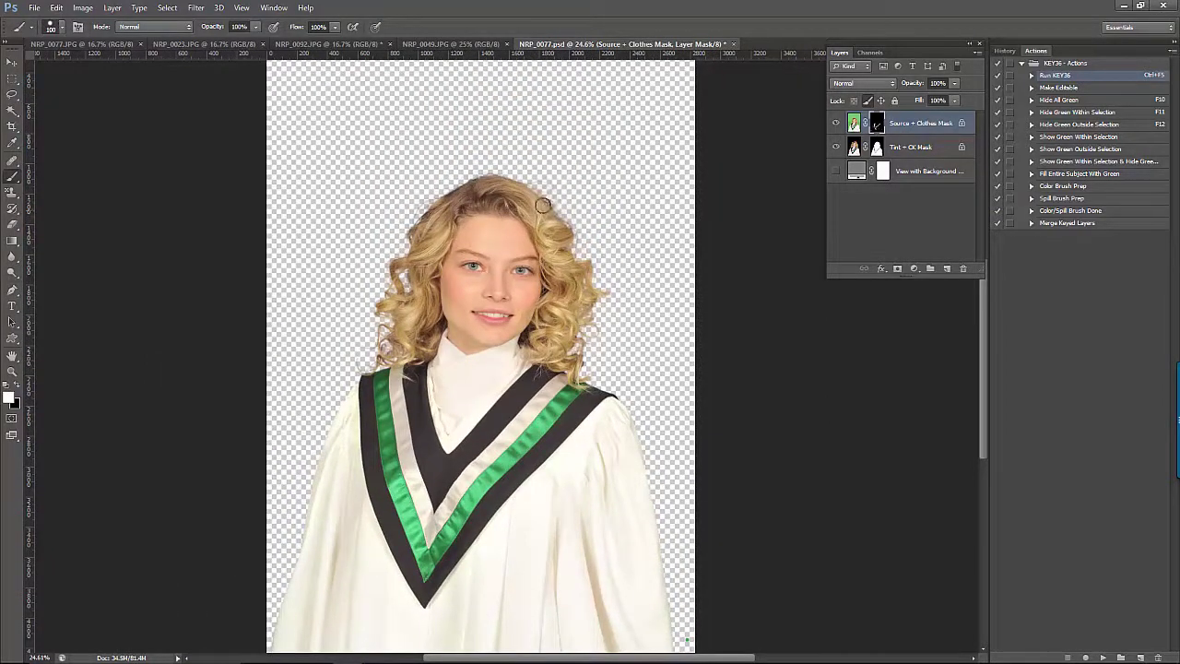
# - Run KEY36 on NRP_0023.JPG, process the image and accept the keyed result
pyautogui.click(210, 45)
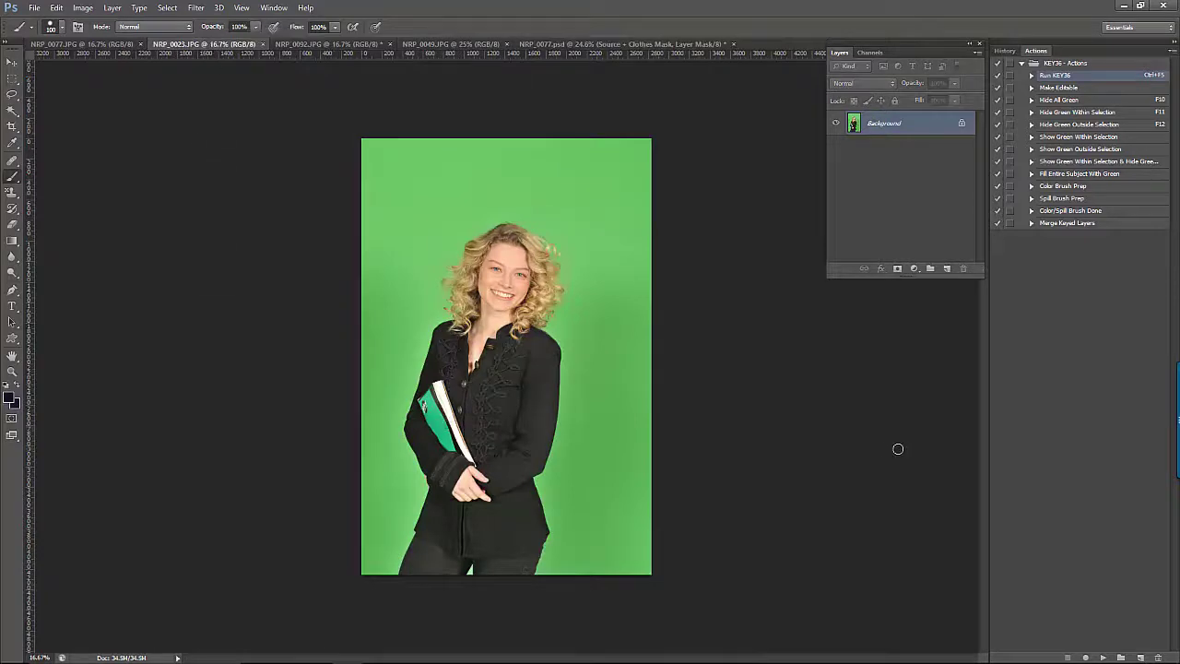
pyautogui.hotkey('ctrl', 'F5')
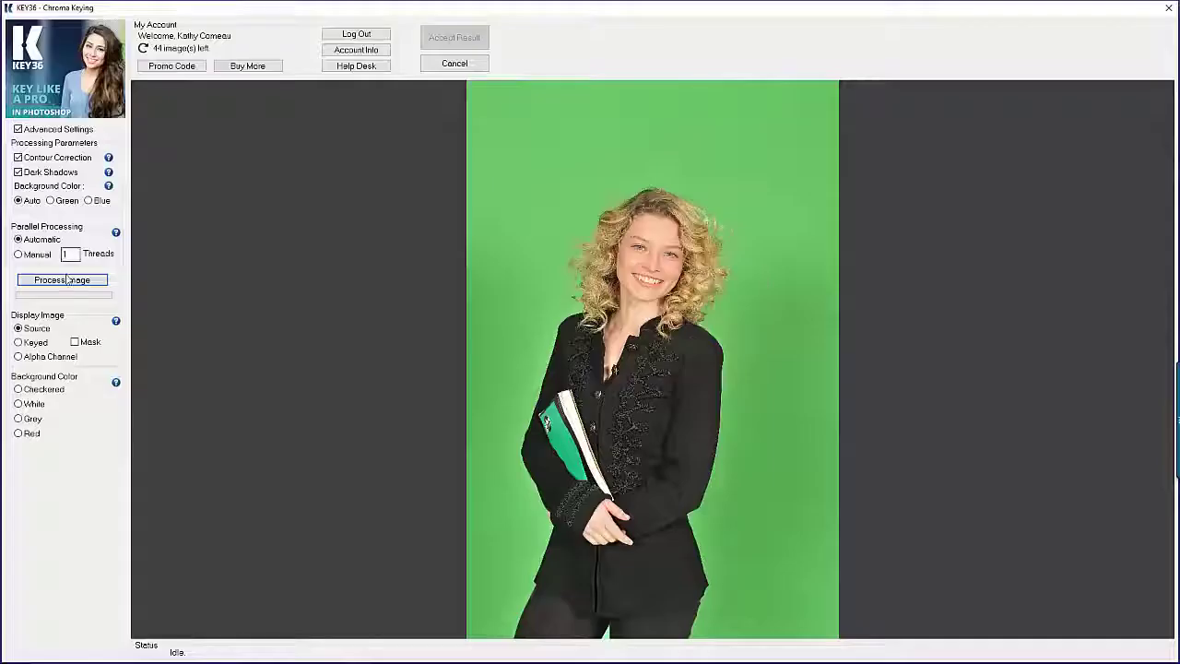
pyautogui.click(66, 281)
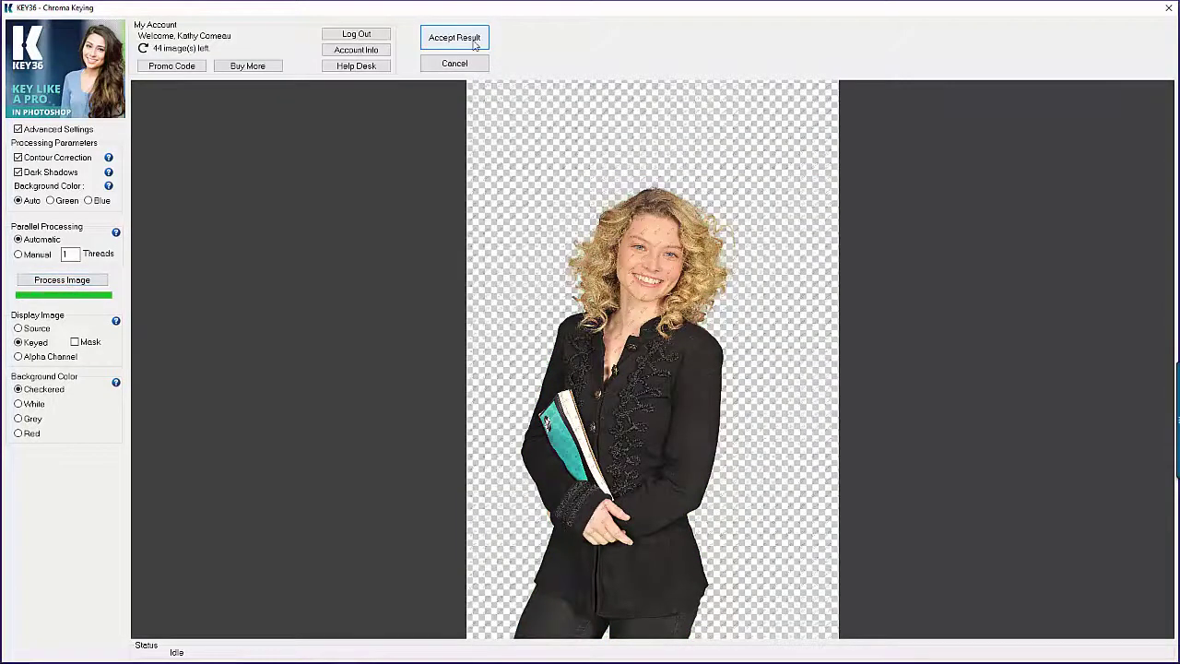
pyautogui.click(472, 45)
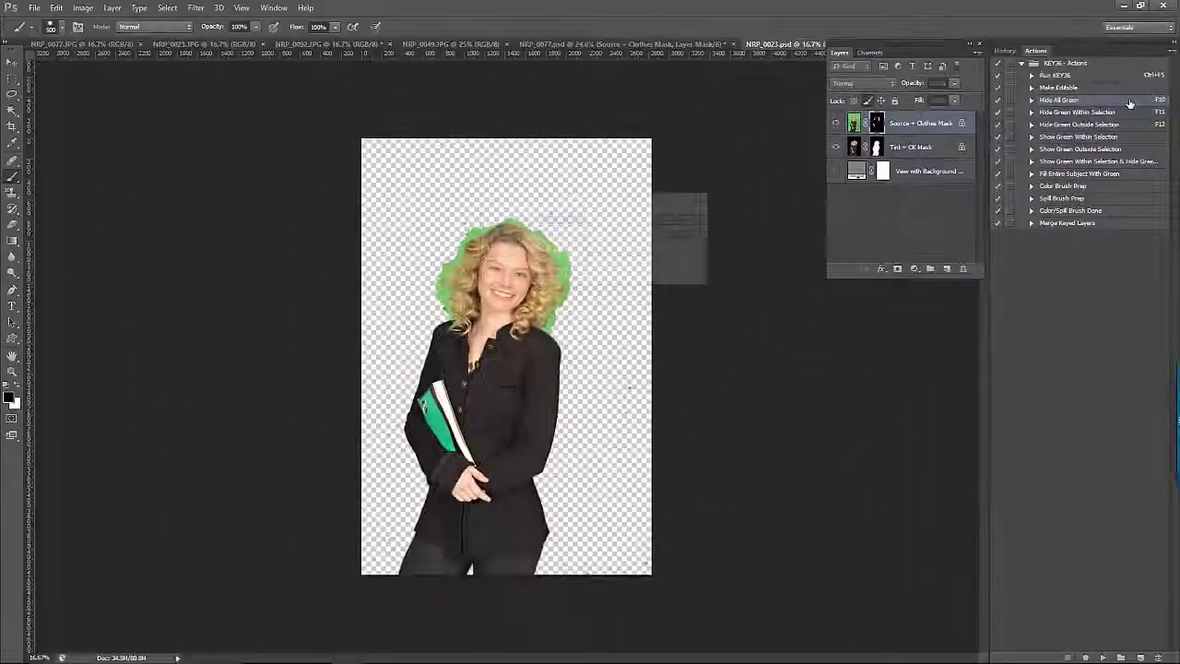
# - Assign function key F10 to the Hide All Green action
pyautogui.doubleClick(1111, 142)
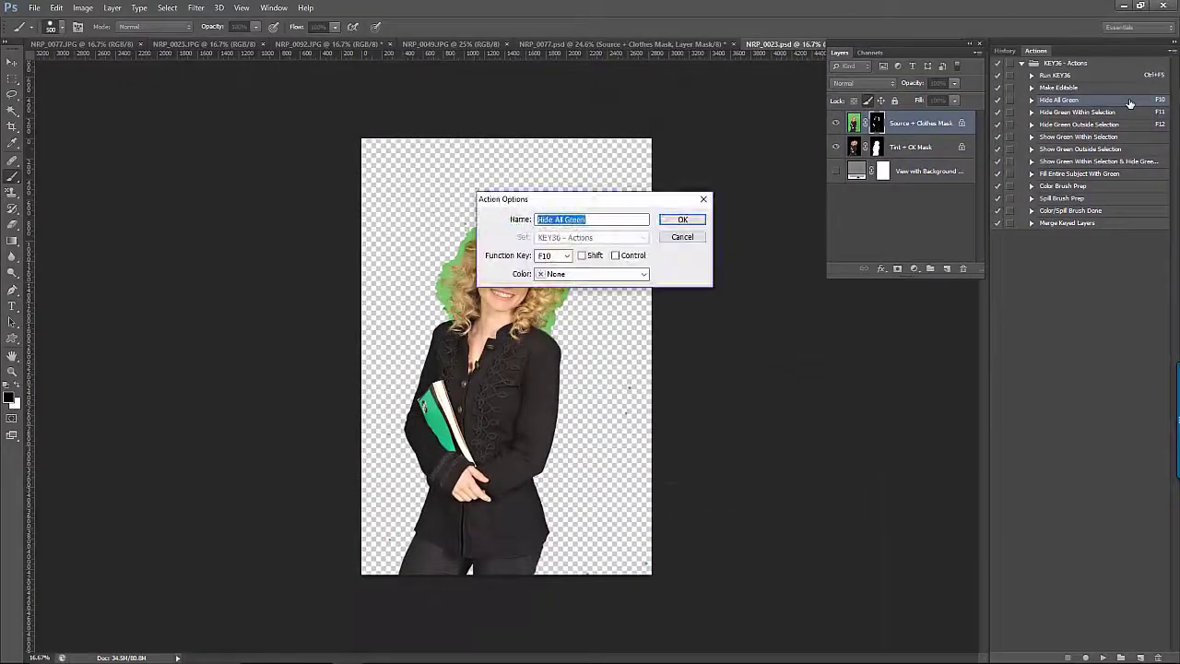
pyautogui.click(561, 256)
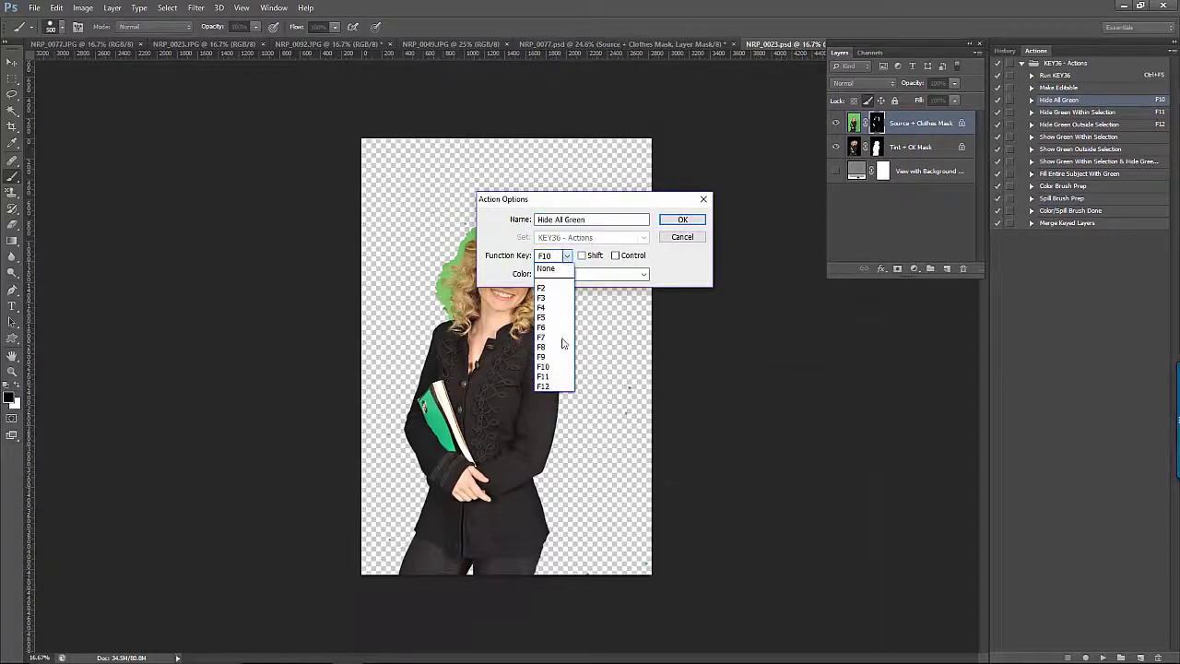
pyautogui.click(553, 367)
pyautogui.click(692, 224)
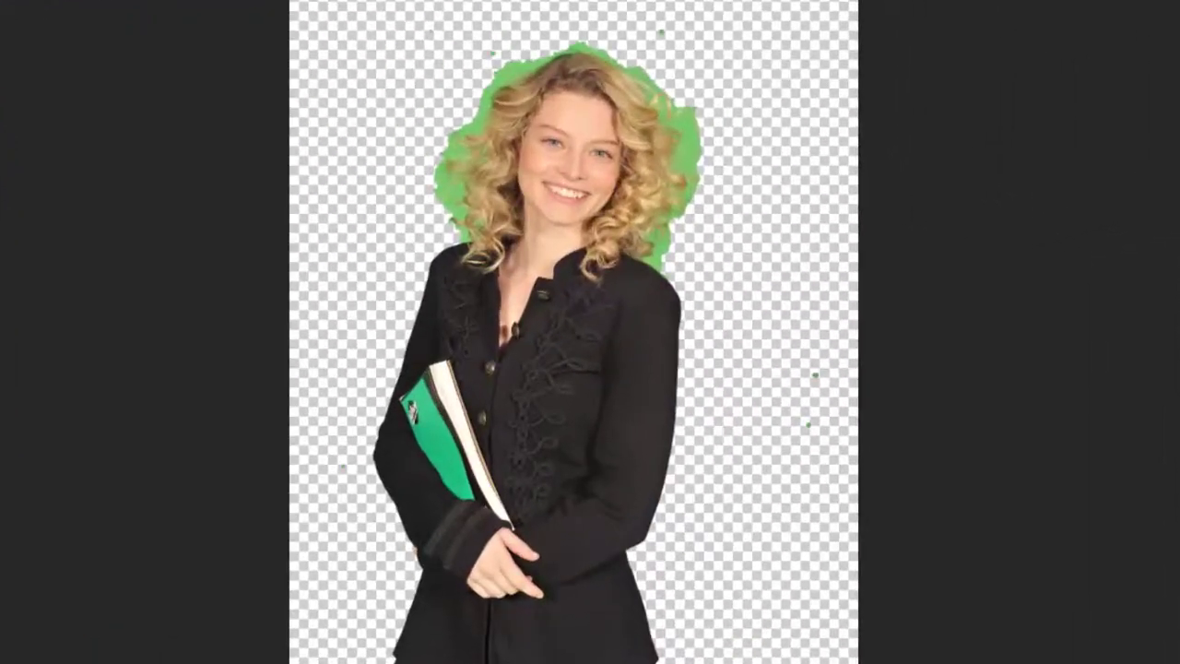
# - Lasso the green notebook and run the Hide Green Outside Selection action to remove the green around the hair
pyautogui.press('l')
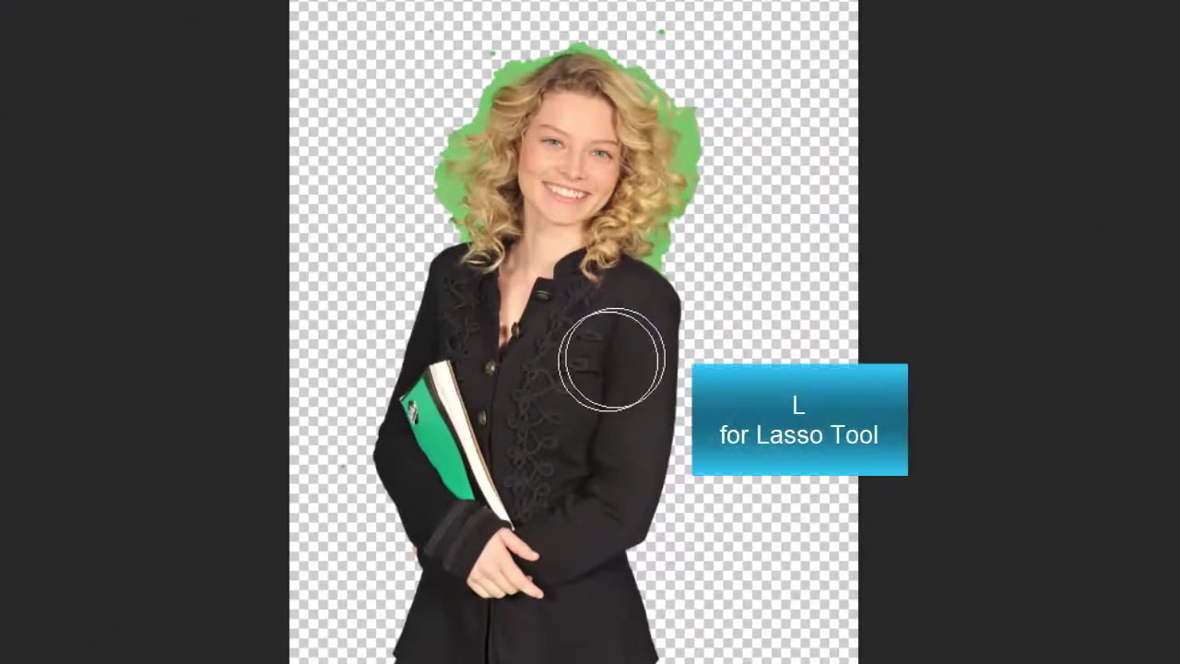
pyautogui.moveTo(508, 403)
pyautogui.mouseDown()
pyautogui.moveTo(449, 336)
pyautogui.moveTo(410, 344)
pyautogui.moveTo(387, 372)
pyautogui.moveTo(382, 408)
pyautogui.moveTo(445, 516)
pyautogui.moveTo(497, 563)
pyautogui.moveTo(524, 566)
pyautogui.moveTo(547, 485)
pyautogui.moveTo(512, 406)
pyautogui.mouseUp()
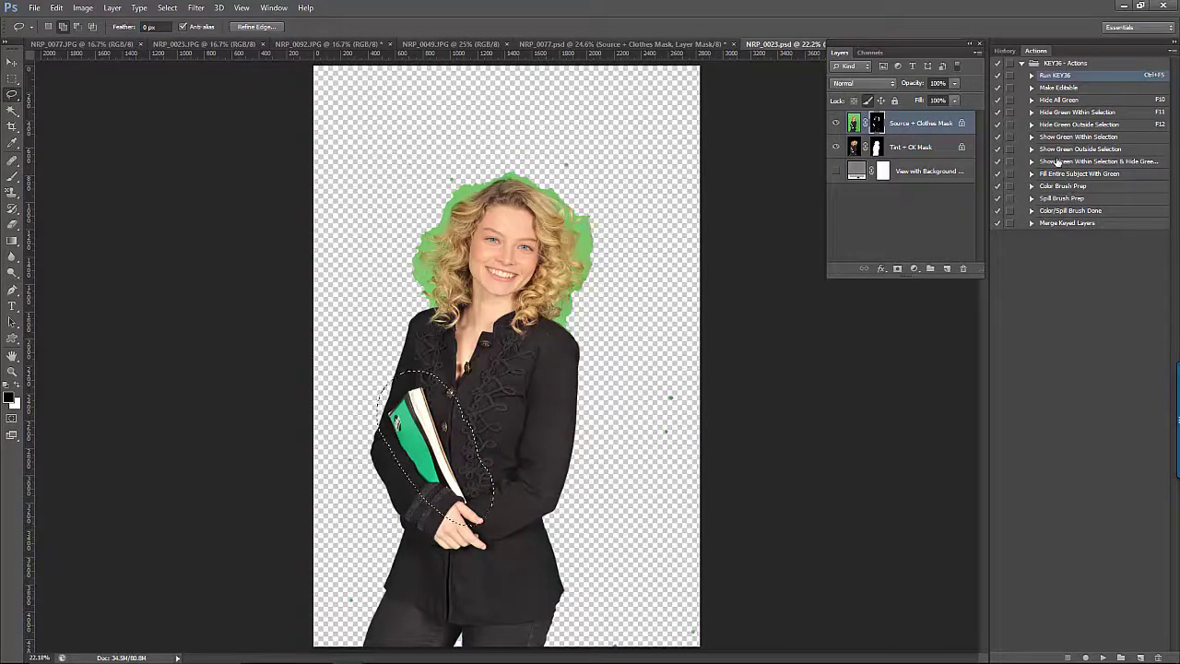
pyautogui.click(1070, 128)
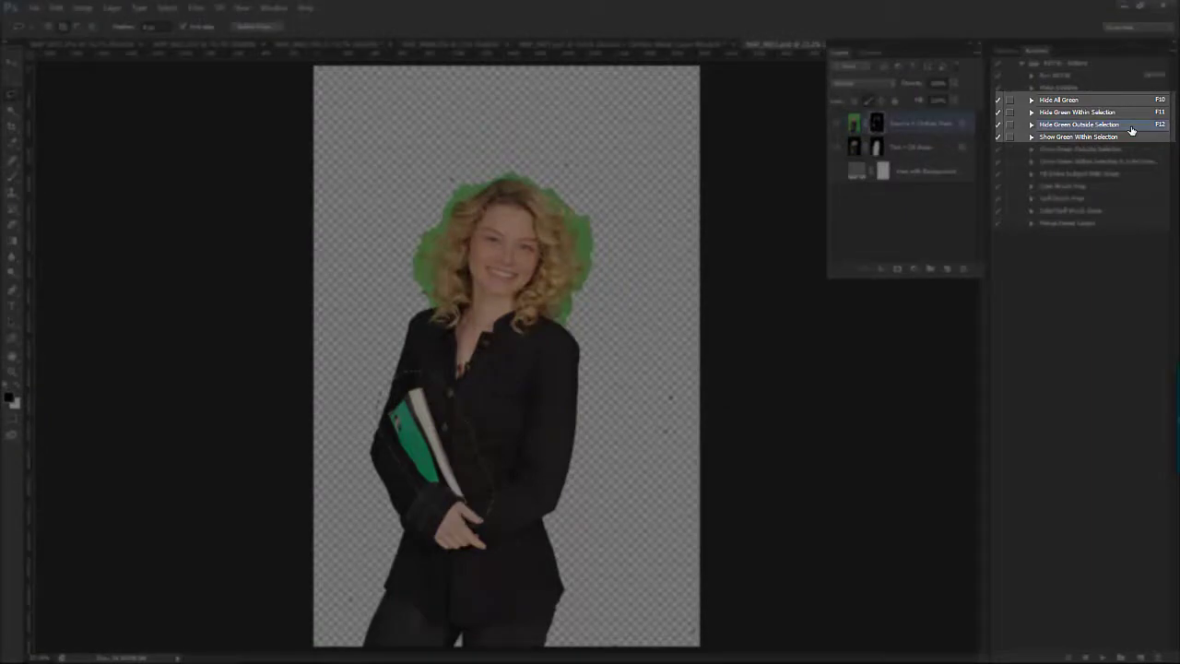
pyautogui.press('F12')
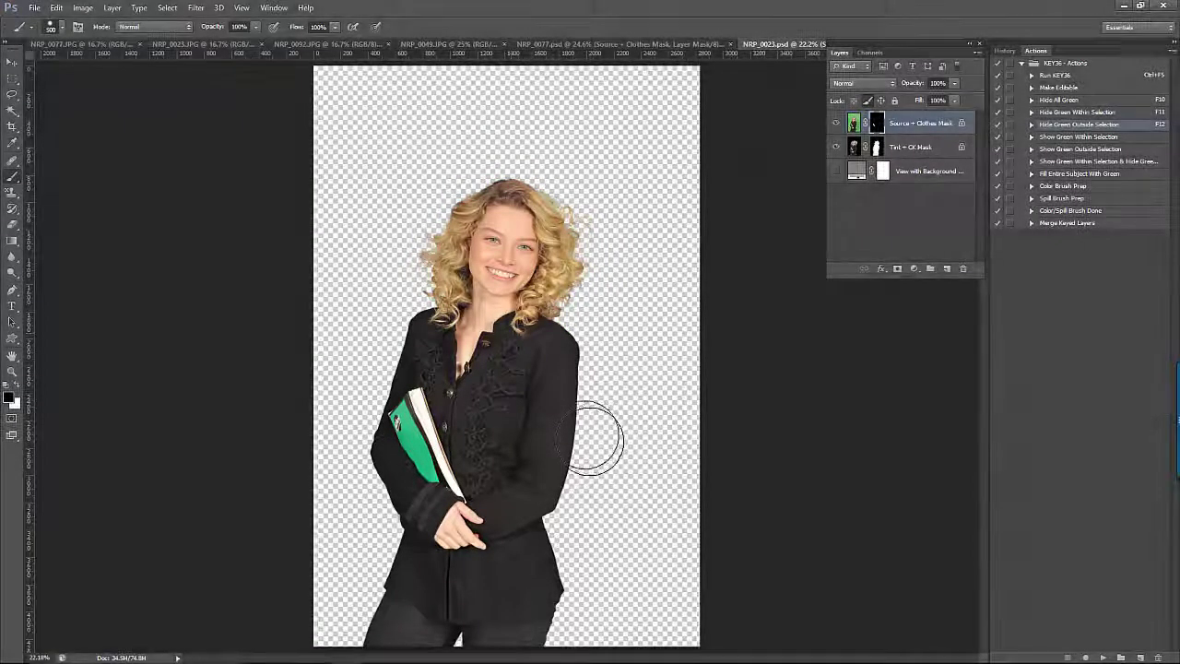
# - Run KEY36 on NRP_0092.JPG, process the image, check the keyed preview with and without the mask, and accept the result
pyautogui.click(293, 45)
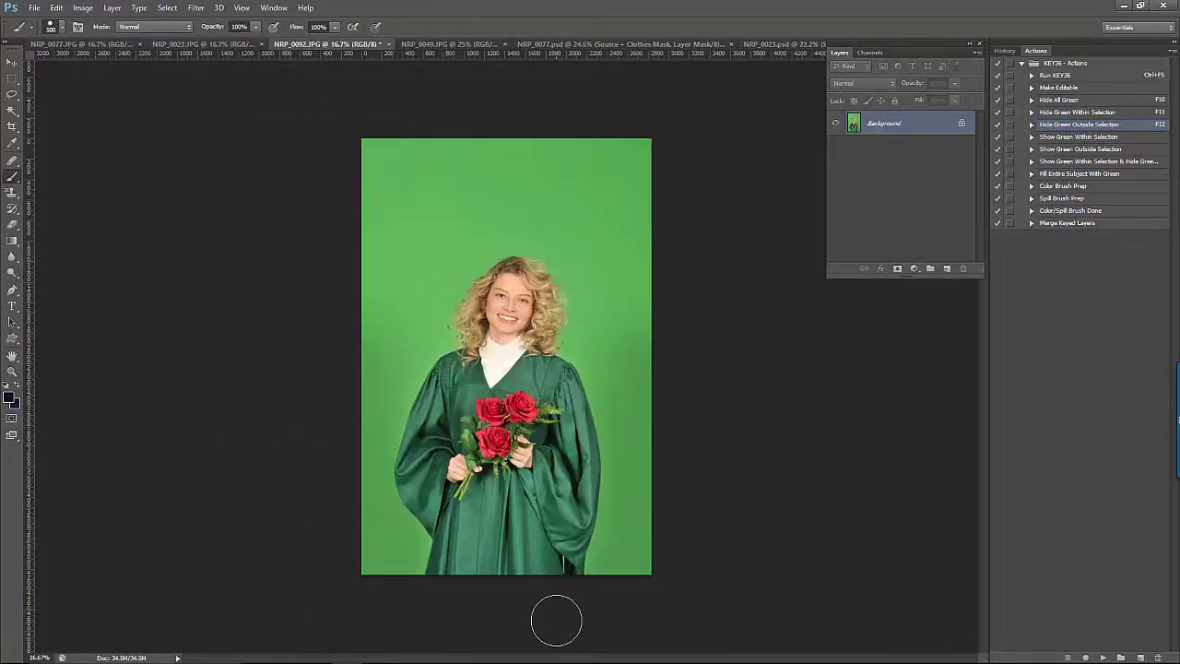
pyautogui.hotkey('ctrl', 'F5')
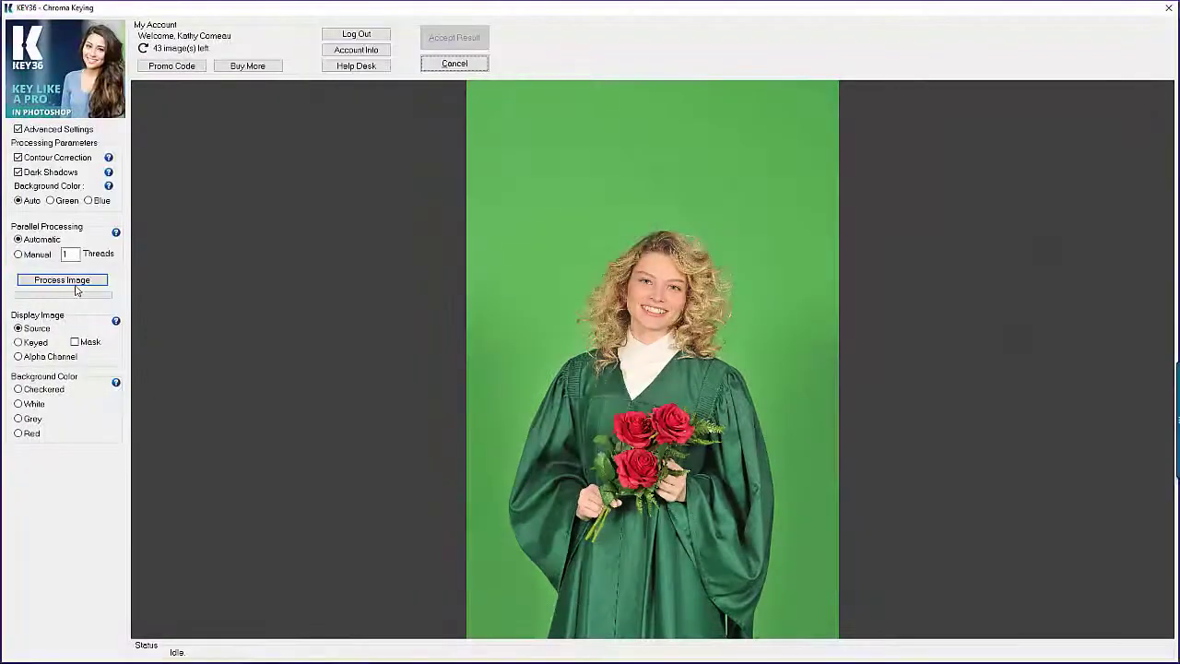
pyautogui.click(97, 282)
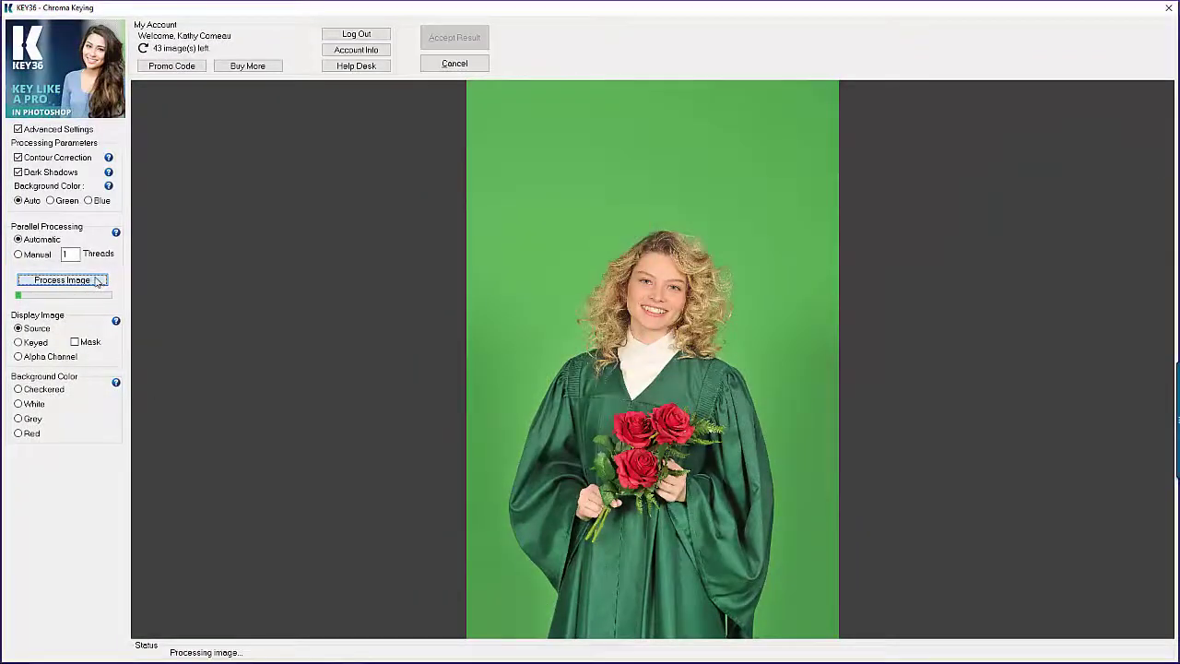
pyautogui.click(75, 343)
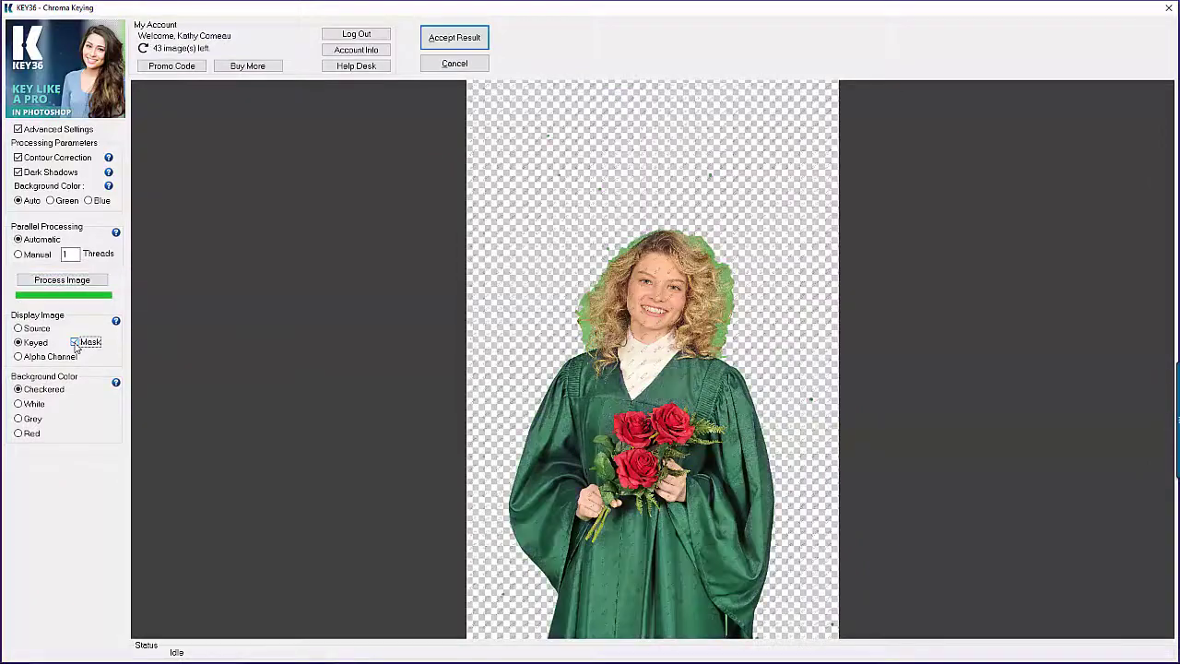
pyautogui.click(75, 343)
pyautogui.click(74, 343)
pyautogui.click(445, 41)
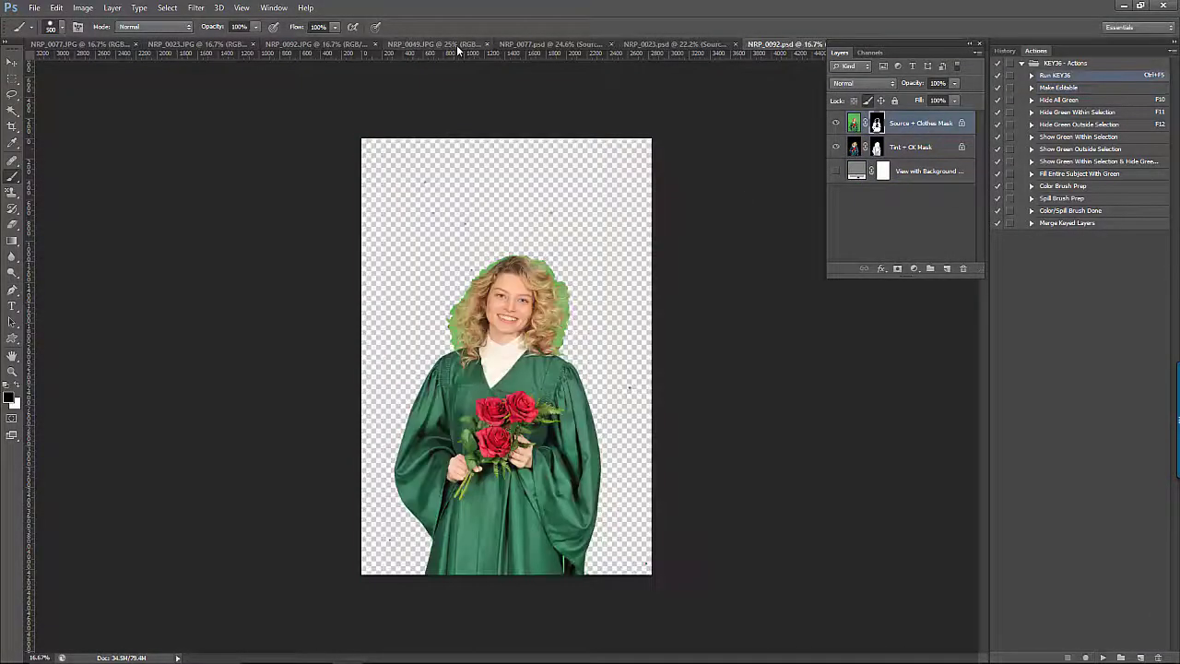
# - Select the transparent background around the graduate in NRP_0092.psd with the Magic Wand, raising the tolerance to 20
pyautogui.scroll(2, 609, 577)
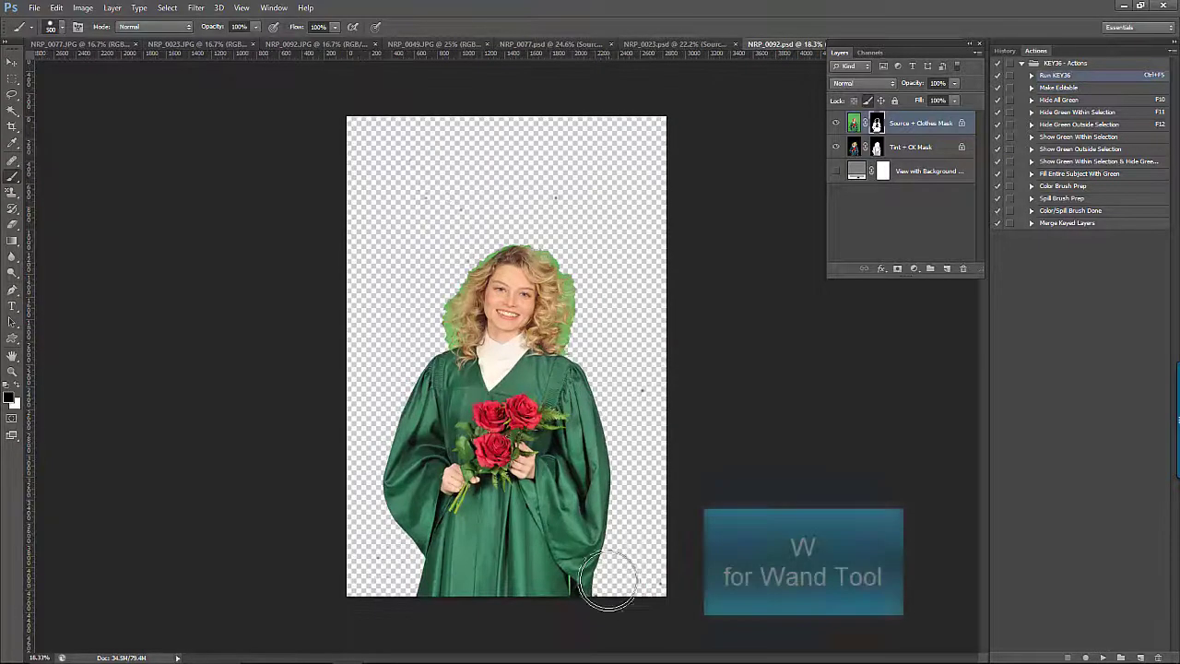
pyautogui.scroll(2, 600, 585)
pyautogui.moveTo(553, 540); pyautogui.dragTo(530, 465)
pyautogui.press('w')
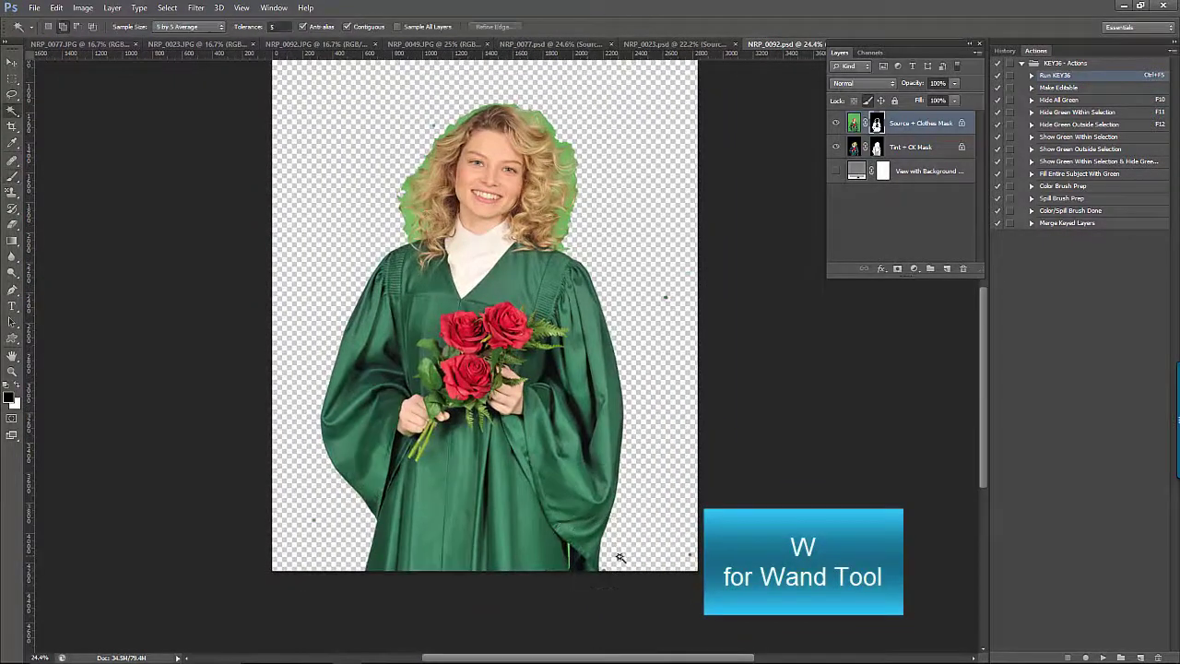
pyautogui.click(653, 289)
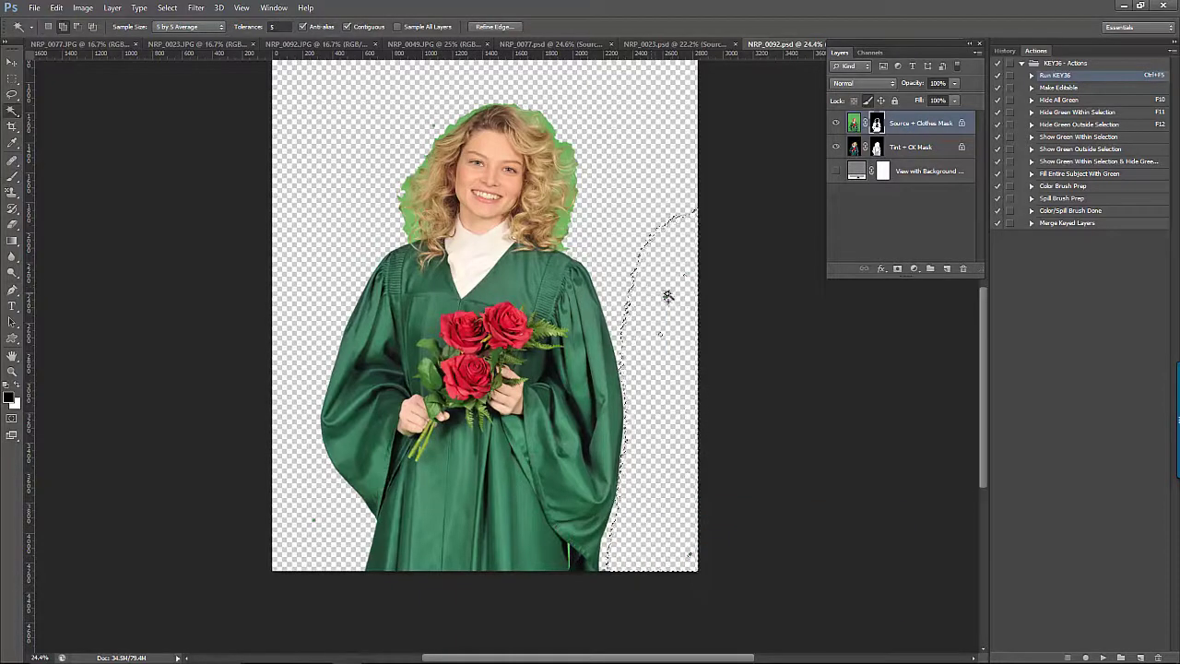
pyautogui.keyDown('shift'); pyautogui.click(351, 286); pyautogui.keyUp('shift')
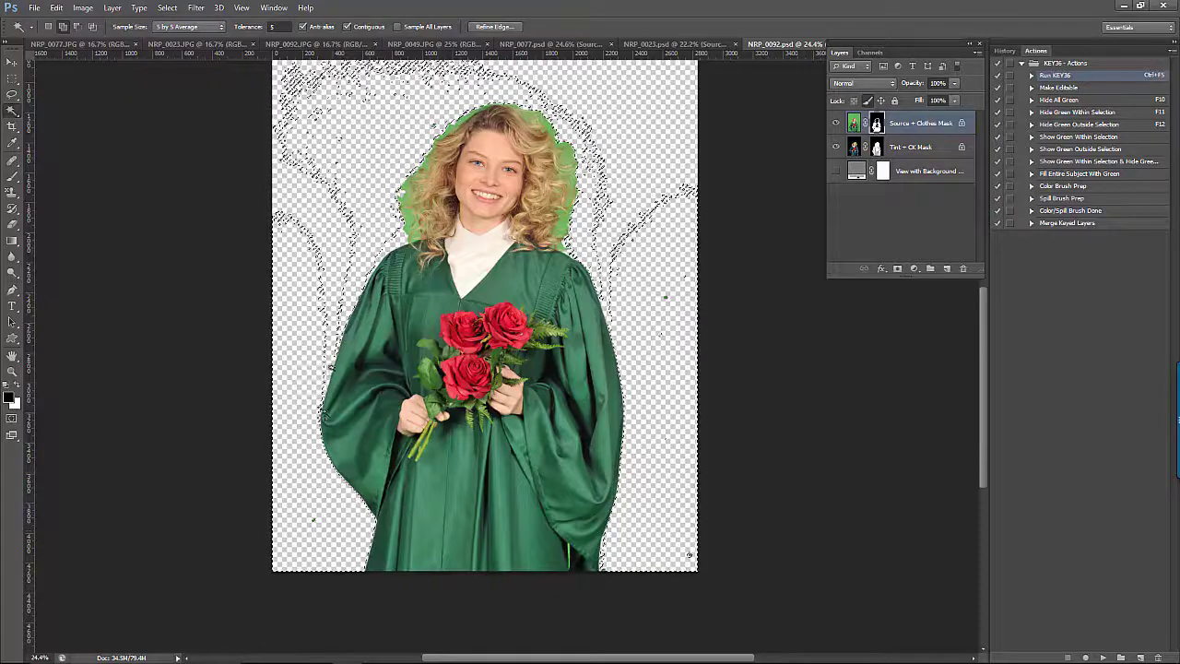
pyautogui.click(326, 264)
pyautogui.click(337, 231)
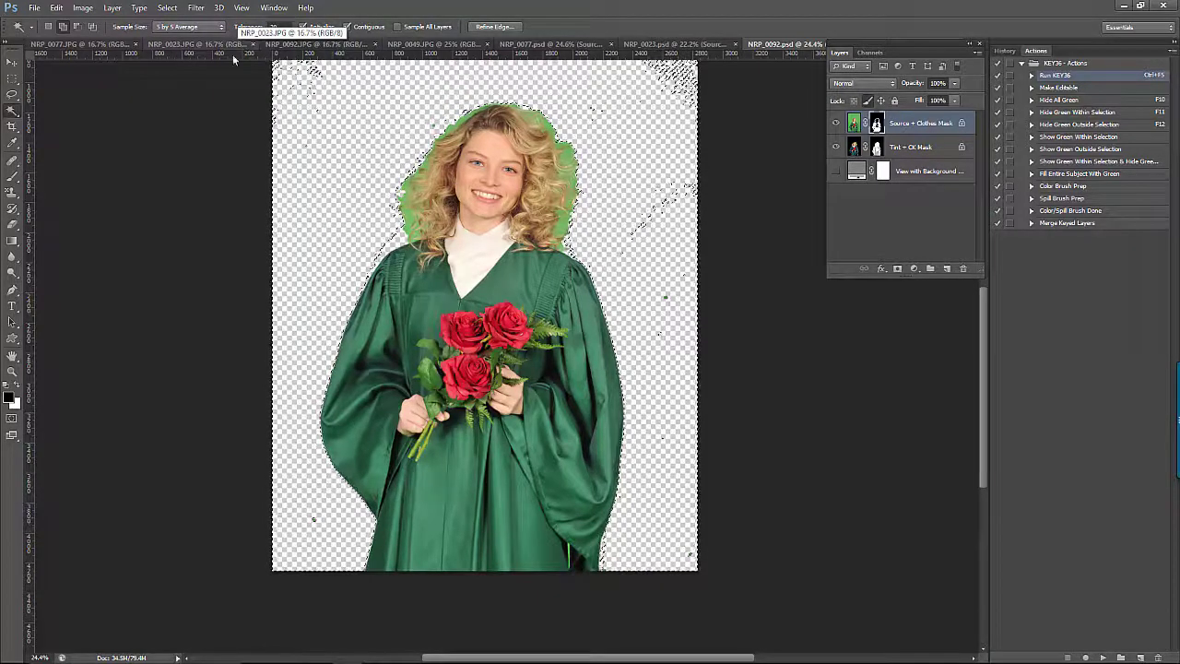
pyautogui.keyDown('shift'); pyautogui.click(628, 244); pyautogui.keyUp('shift')
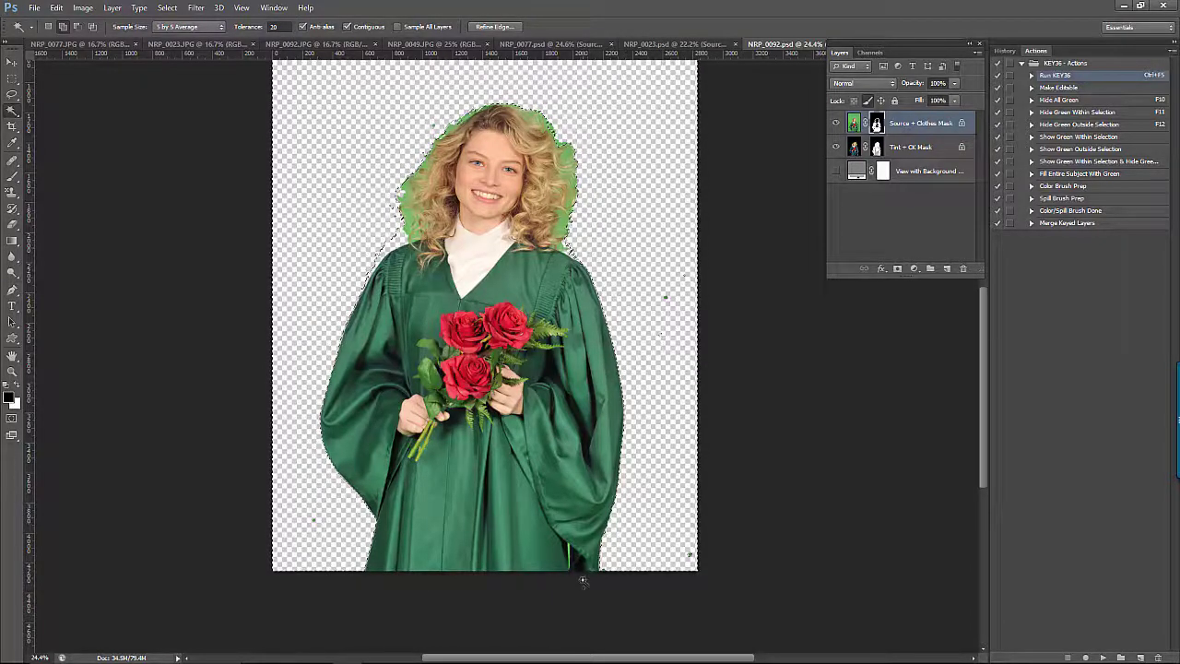
# - Add the thin green gap beneath the sleeve to the selection, run the Hide Green Within Selection action, and deselect
pyautogui.scroll(10, 582, 558)
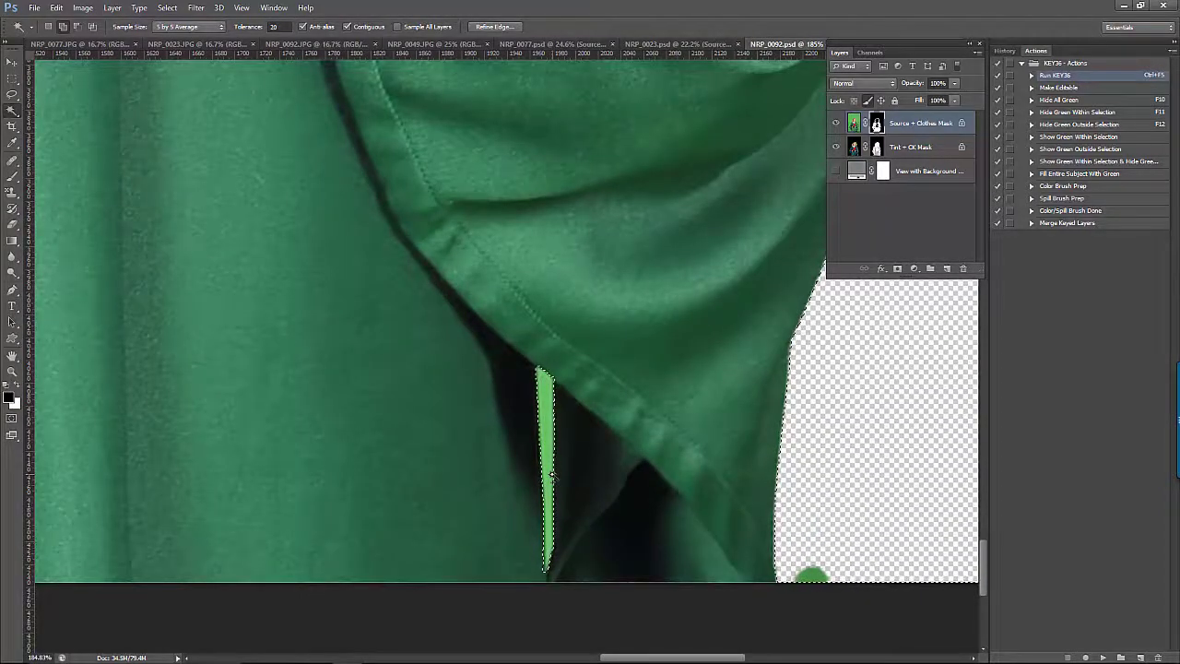
pyautogui.scroll(-8, 587, 476)
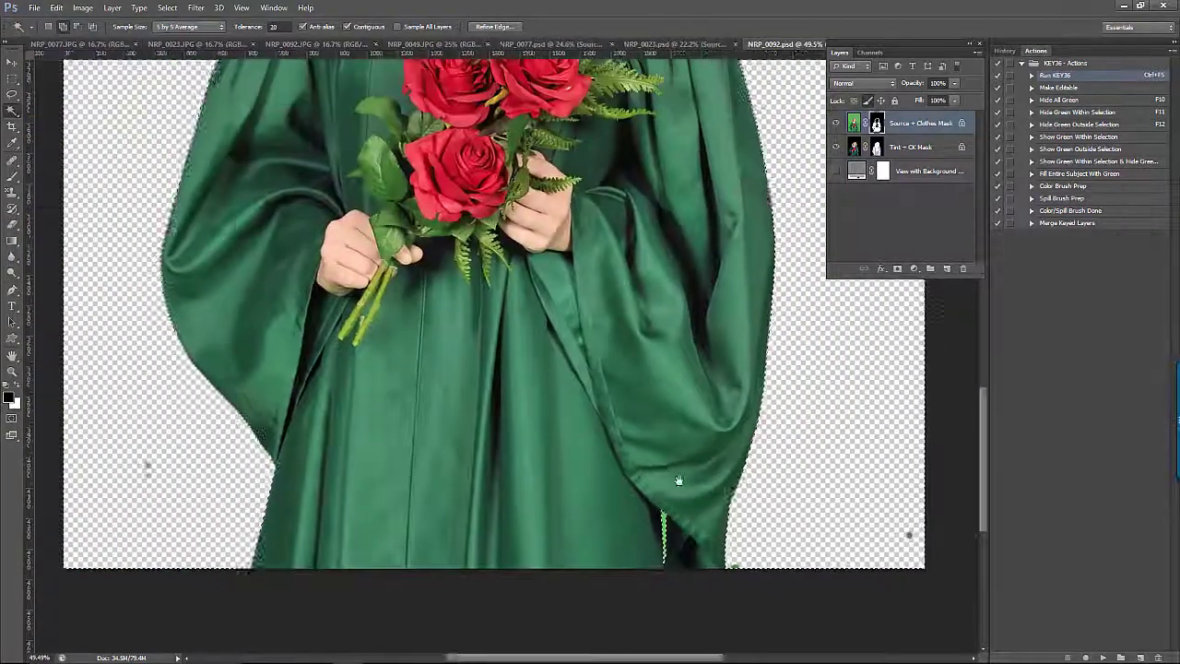
pyautogui.moveTo(679, 480); pyautogui.dragTo(662, 485)
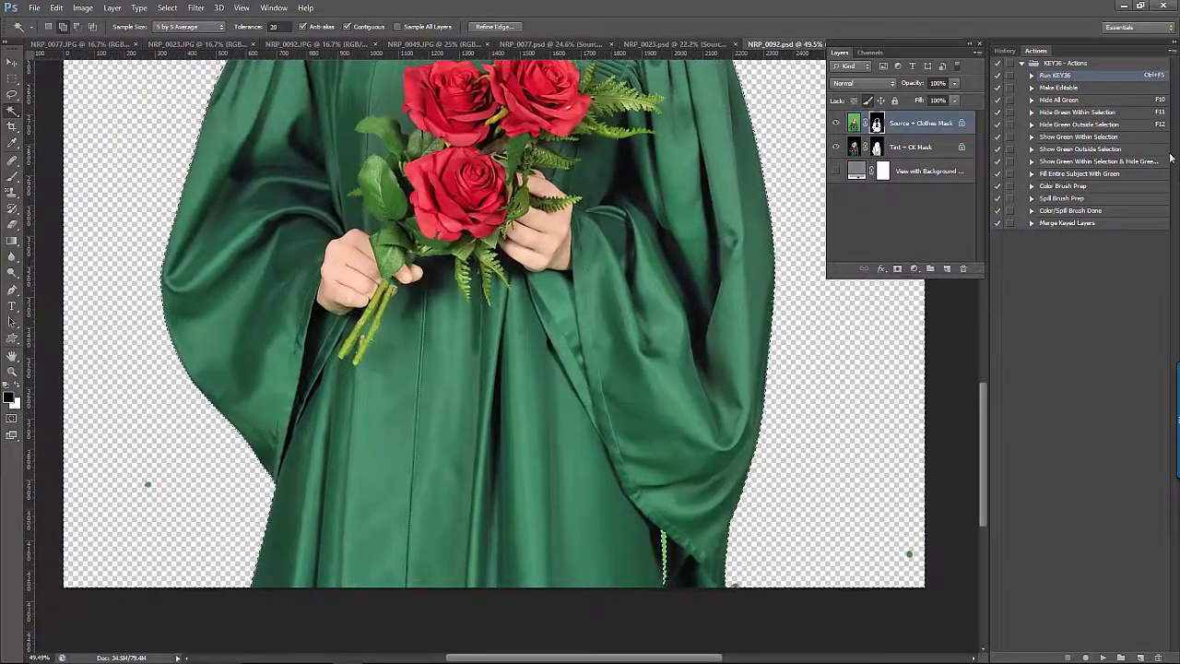
pyautogui.click(1104, 112)
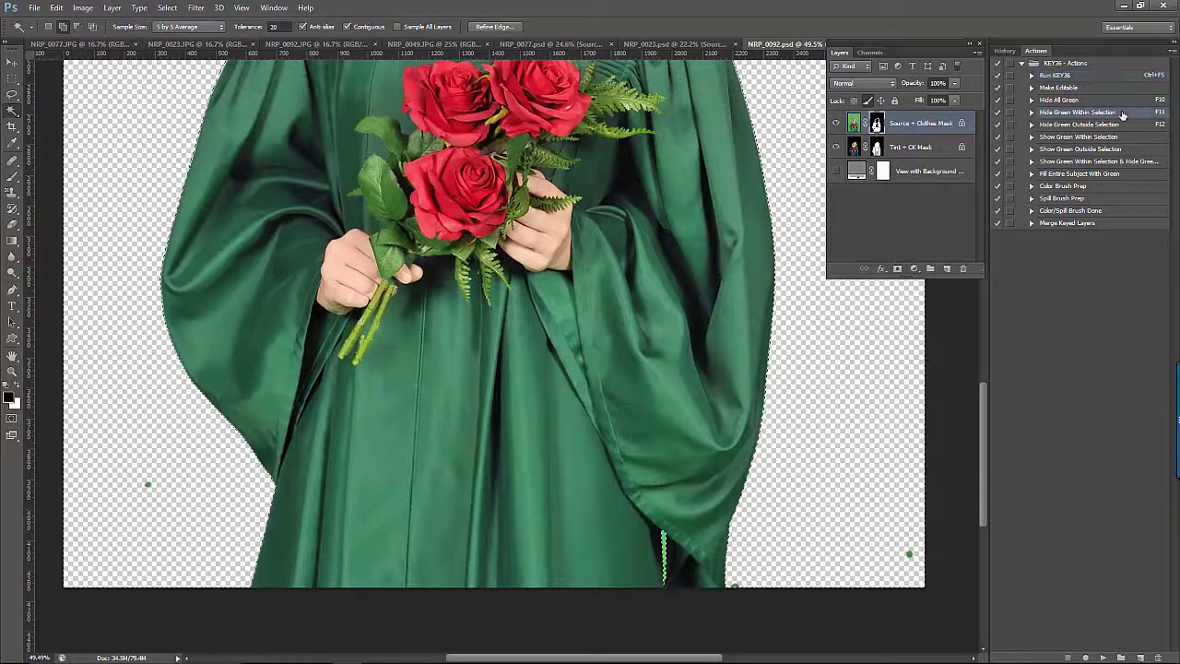
pyautogui.press('F11')
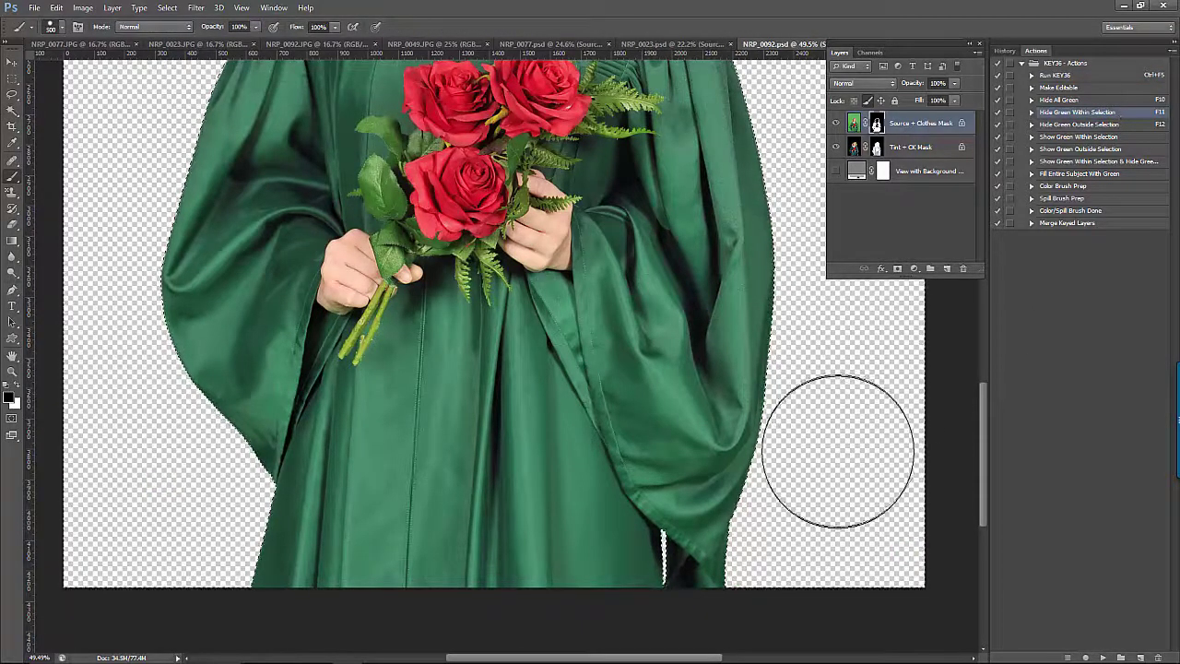
pyautogui.hotkey('ctrl', 'd')
# - Reduce the brush and paint black on the clothes mask to remove the green fringe around the upper hair
pyautogui.scroll(-4, 821, 468)
pyautogui.moveTo(647, 289); pyautogui.dragTo(585, 532)
pyautogui.scroll(4, 627, 277)
pyautogui.press('[')
pyautogui.press('[')
pyautogui.press('[')
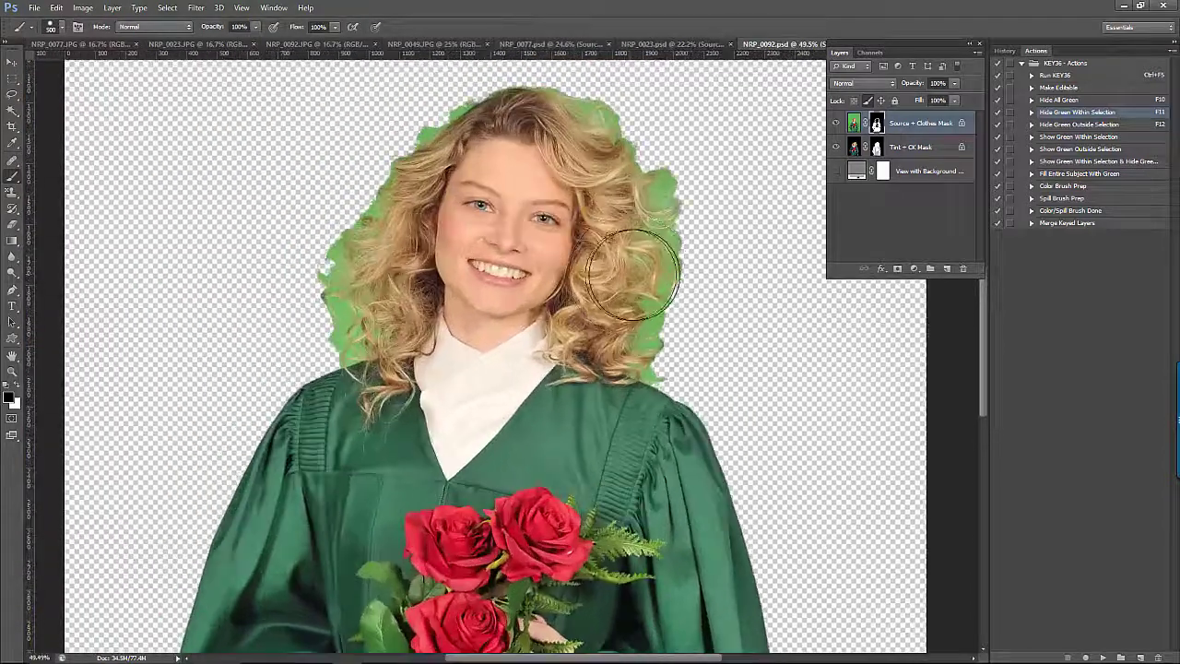
pyautogui.moveTo(627, 274)
pyautogui.mouseDown()
pyautogui.moveTo(602, 115)
pyautogui.moveTo(372, 200)
pyautogui.moveTo(332, 292)
pyautogui.mouseUp()
pyautogui.scroll(3, 680, 350)
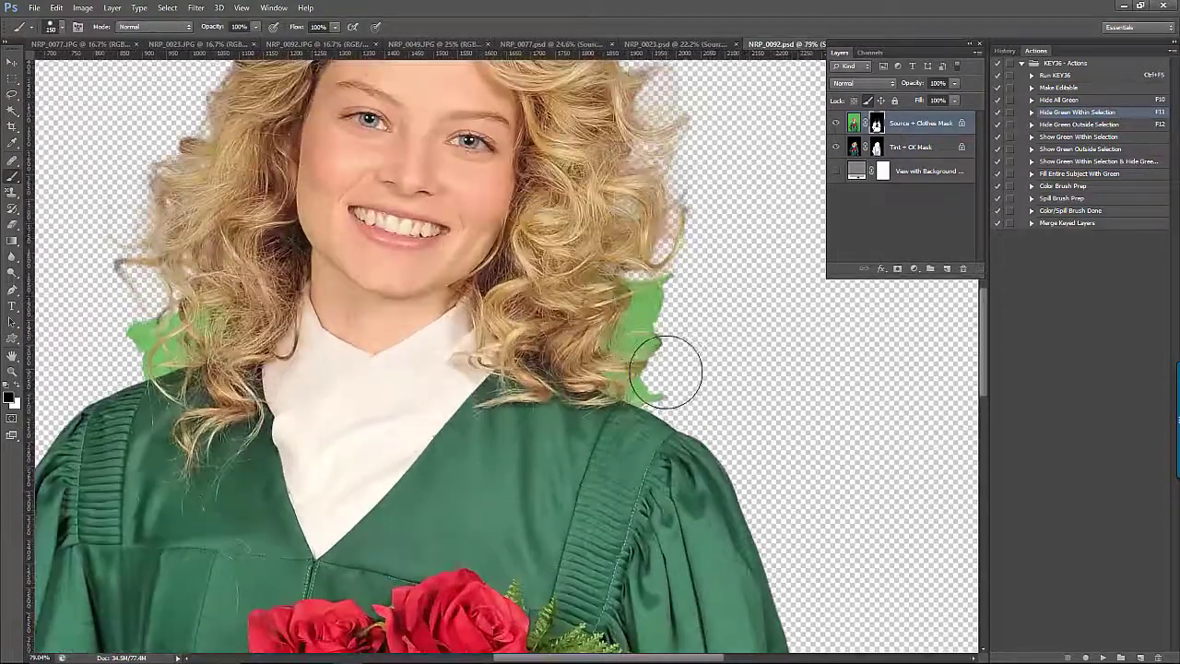
# - Paint out the remaining green beside the lower curls above both shoulders, using smaller brushes of 90 to 125 px
pyautogui.moveTo(613, 341); pyautogui.dragTo(650, 300)
pyautogui.press('[')
pyautogui.press('[')
pyautogui.press('[')
pyautogui.scroll(2, 677, 369)
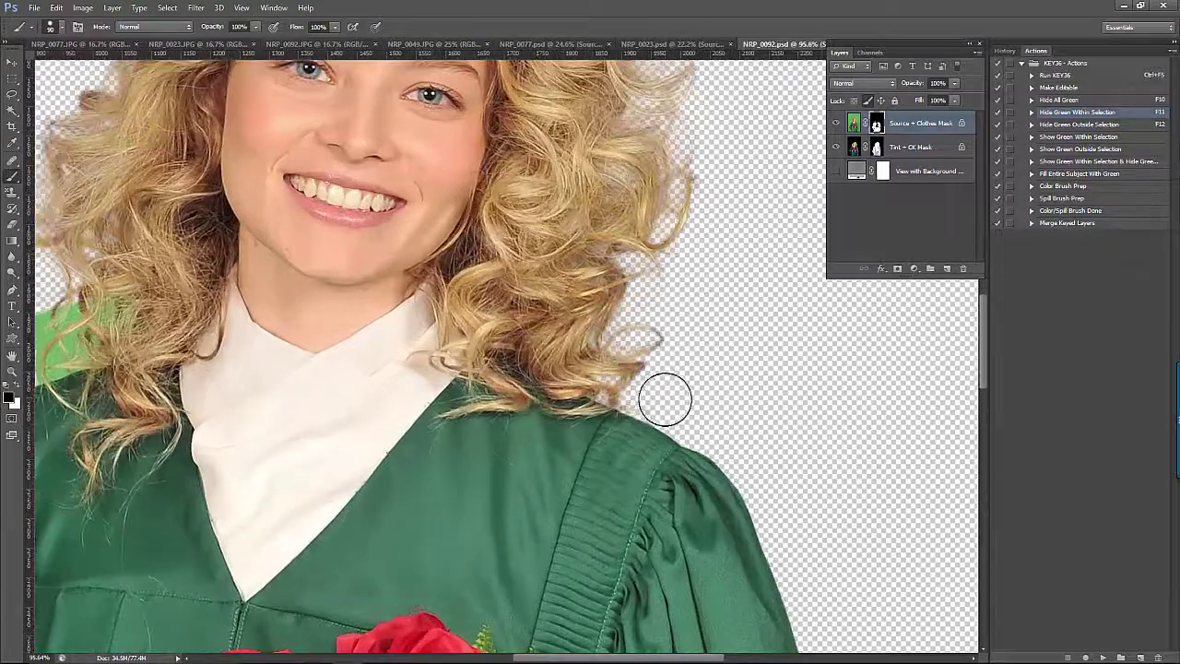
pyautogui.moveTo(873, 353); pyautogui.dragTo(1179, 377)
pyautogui.moveTo(373, 378)
pyautogui.mouseDown()
pyautogui.moveTo(394, 382)
pyautogui.moveTo(367, 332)
pyautogui.mouseUp()
pyautogui.press(']')
pyautogui.press(']')
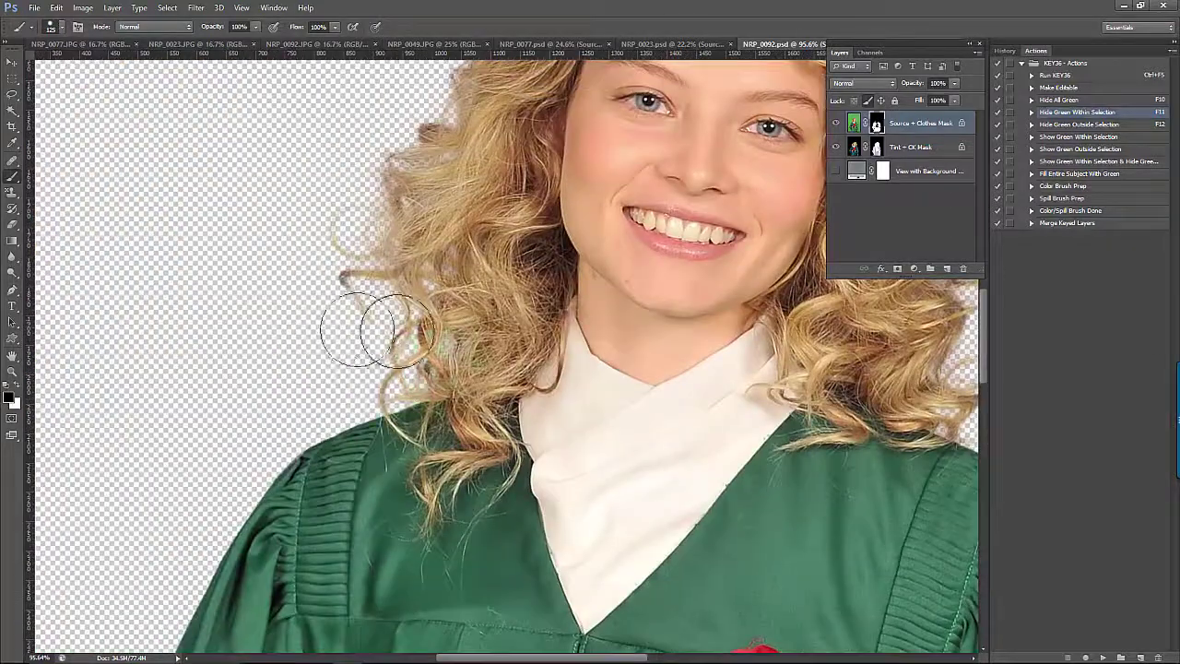
pyautogui.hotkey('ctrl', '0')
# - Run KEY36 on NRP_0049.JPG, process the image, inspect the keyed shadows against a white background, and accept the result
pyautogui.click(436, 53)
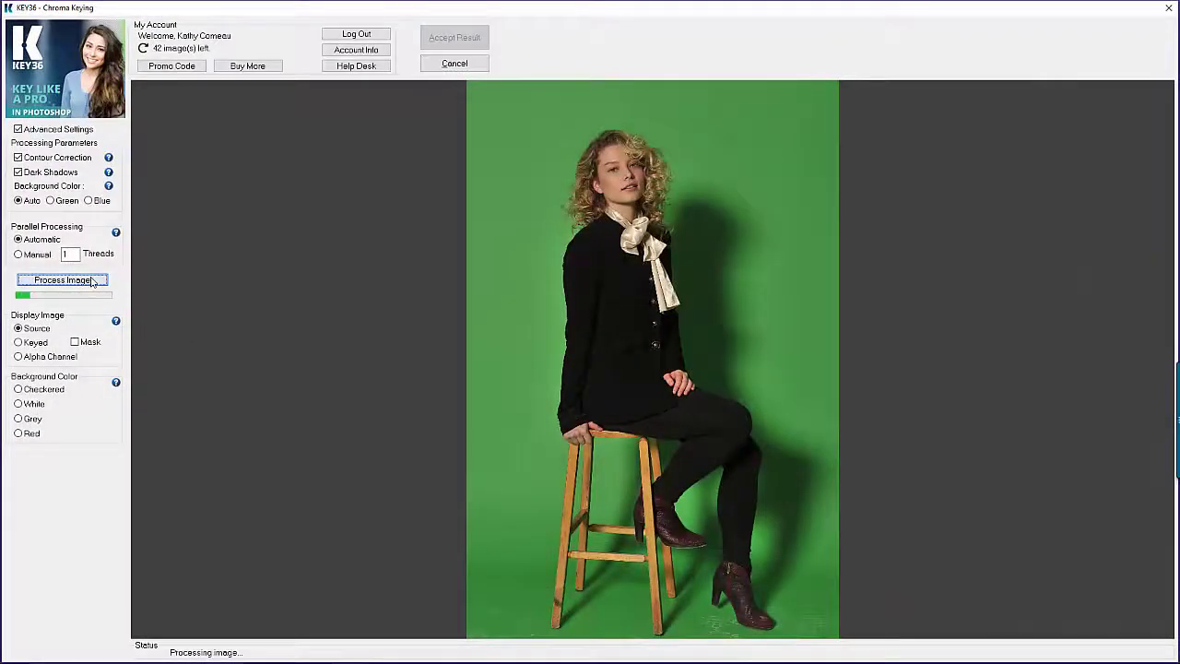
pyautogui.scroll(2, 841, 218)
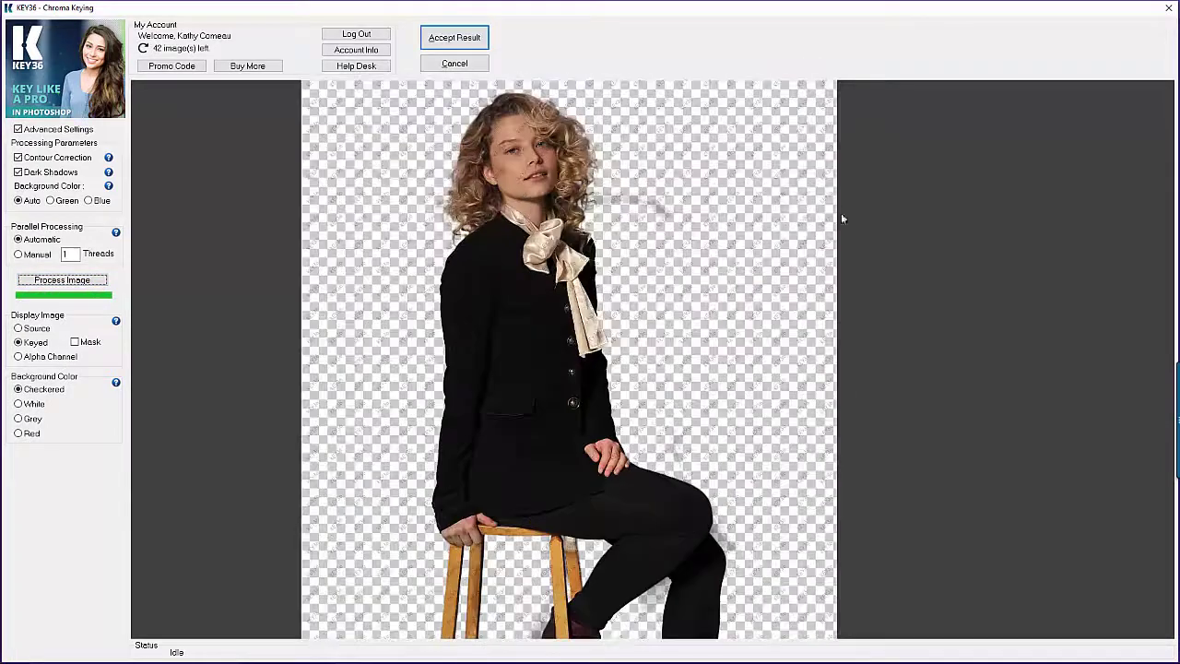
pyautogui.click(20, 404)
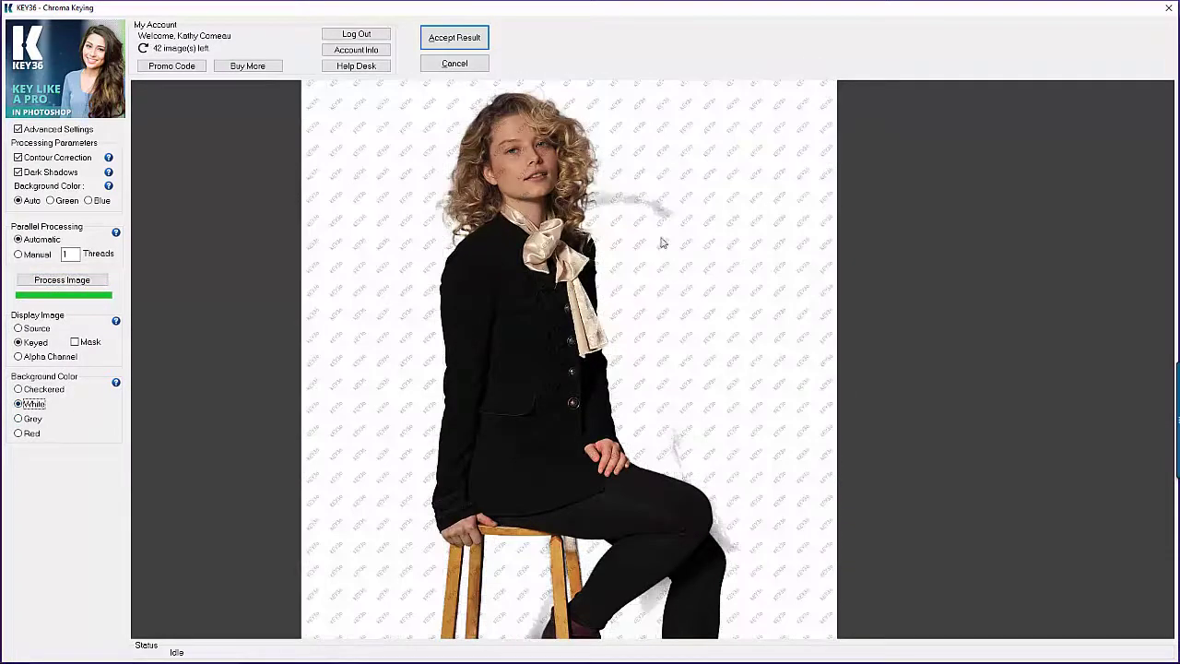
pyautogui.scroll(1, 650, 236)
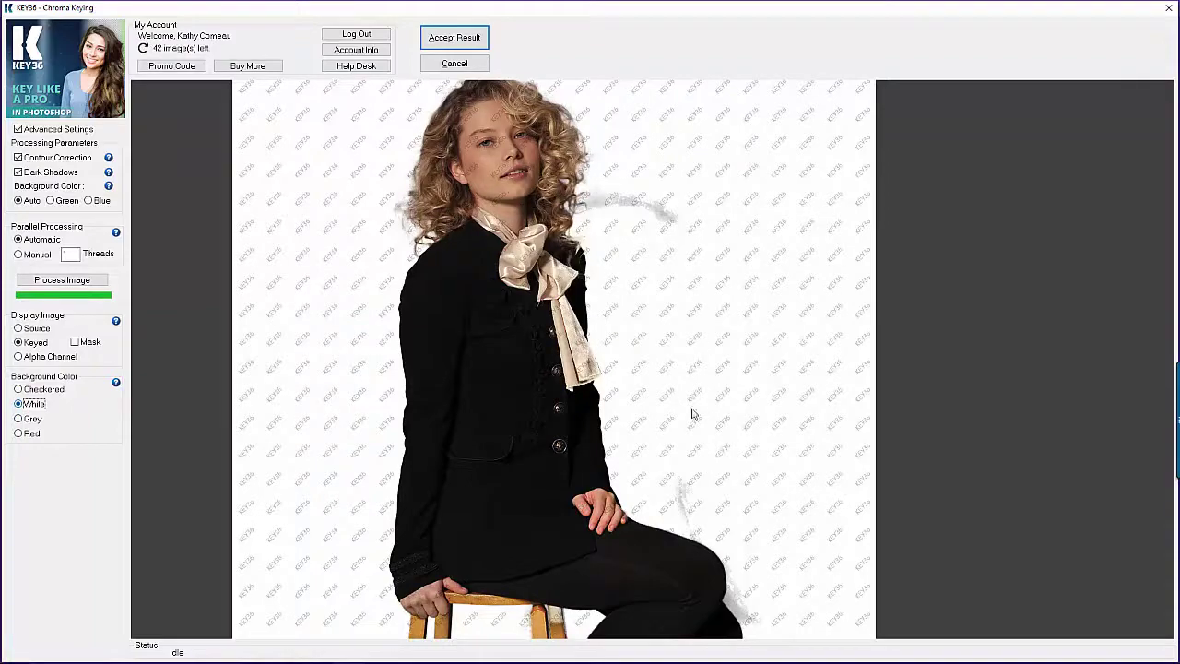
pyautogui.scroll(-3, 693, 414)
pyautogui.scroll(-3, 685, 287)
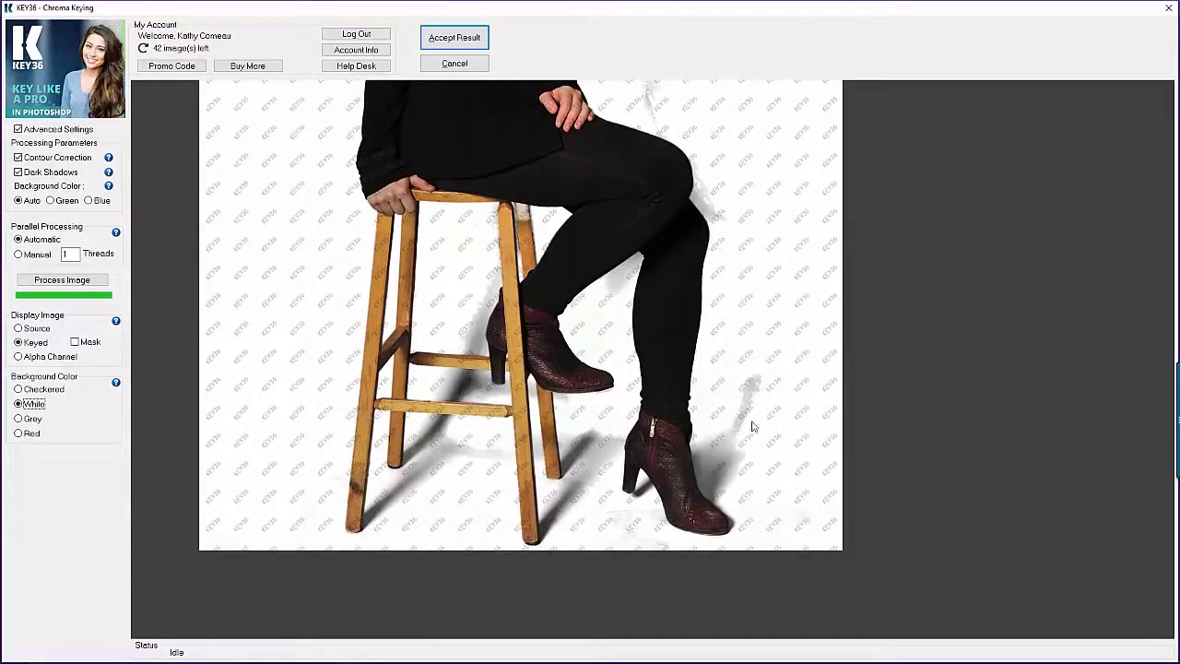
pyautogui.scroll(5, 682, 440)
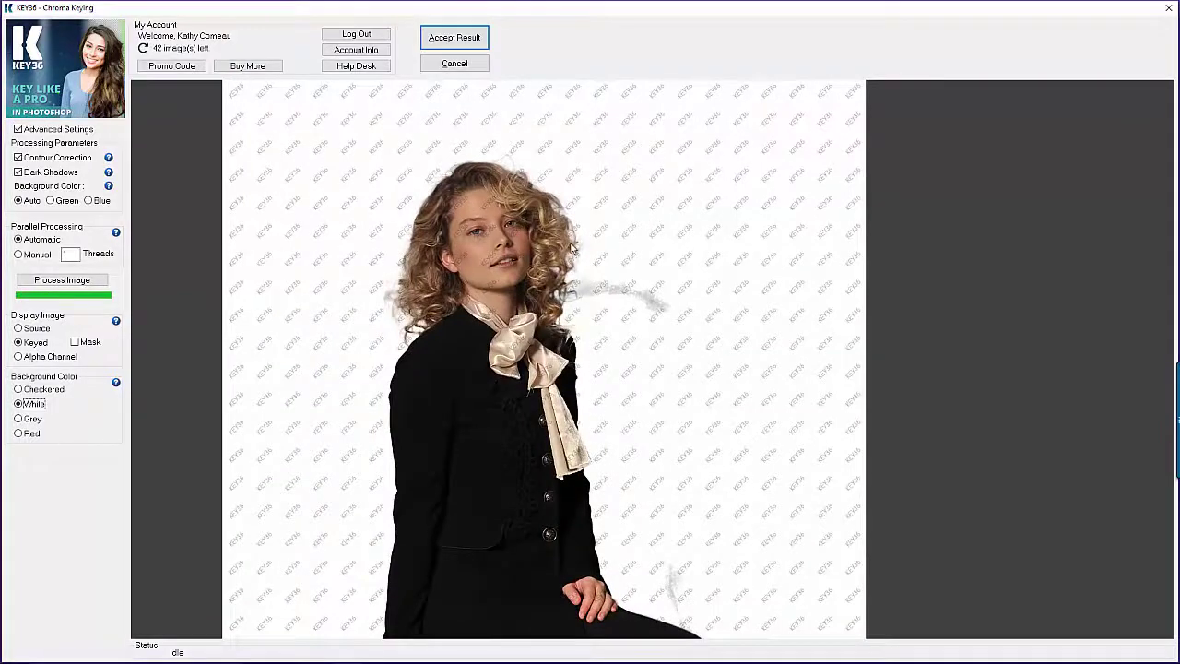
pyautogui.press('Return')
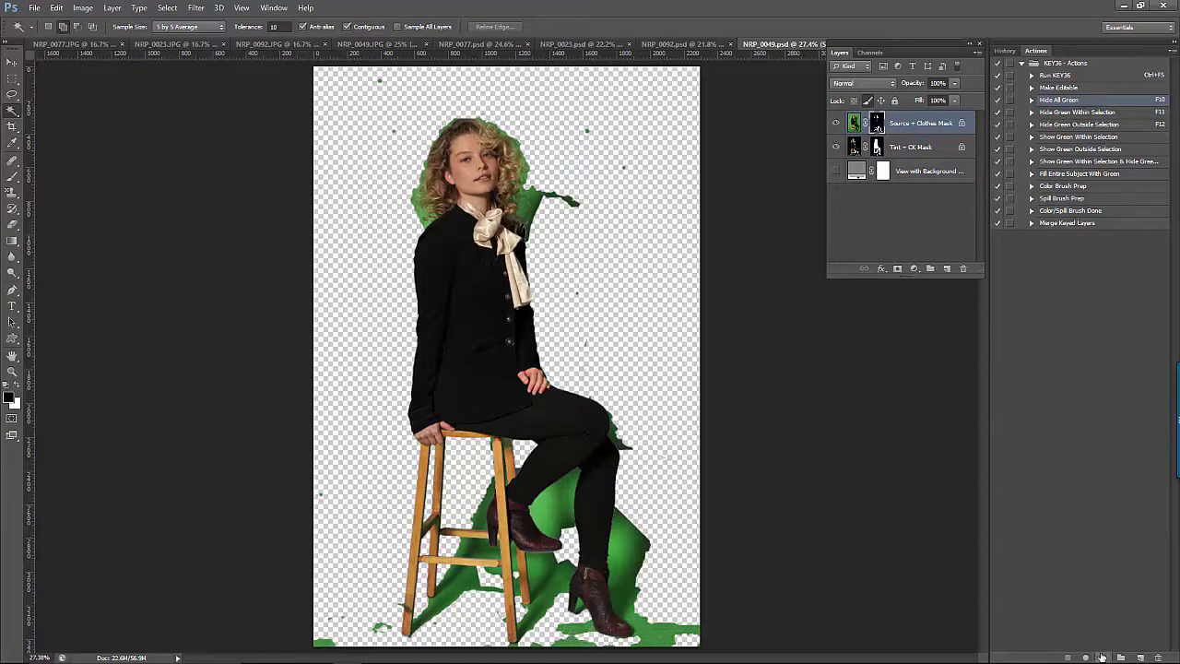
# - Run the Hide All Green action, and show the View with Background layer with its fill changed to a near-white gray
pyautogui.click(1102, 656)
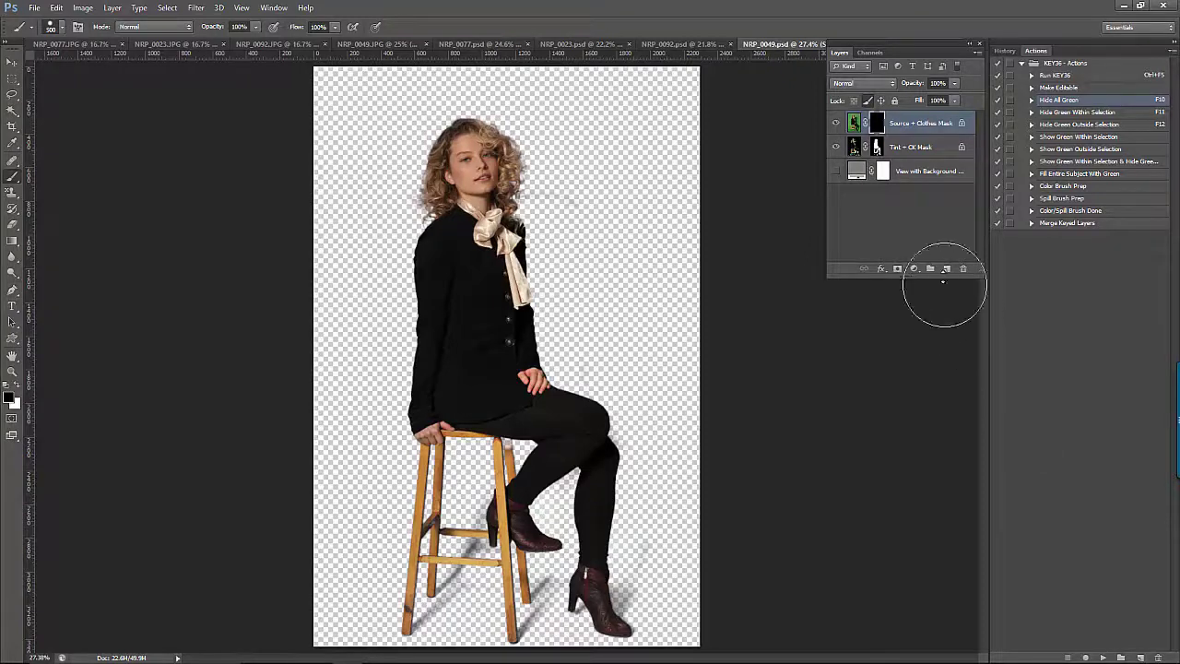
pyautogui.click(836, 171)
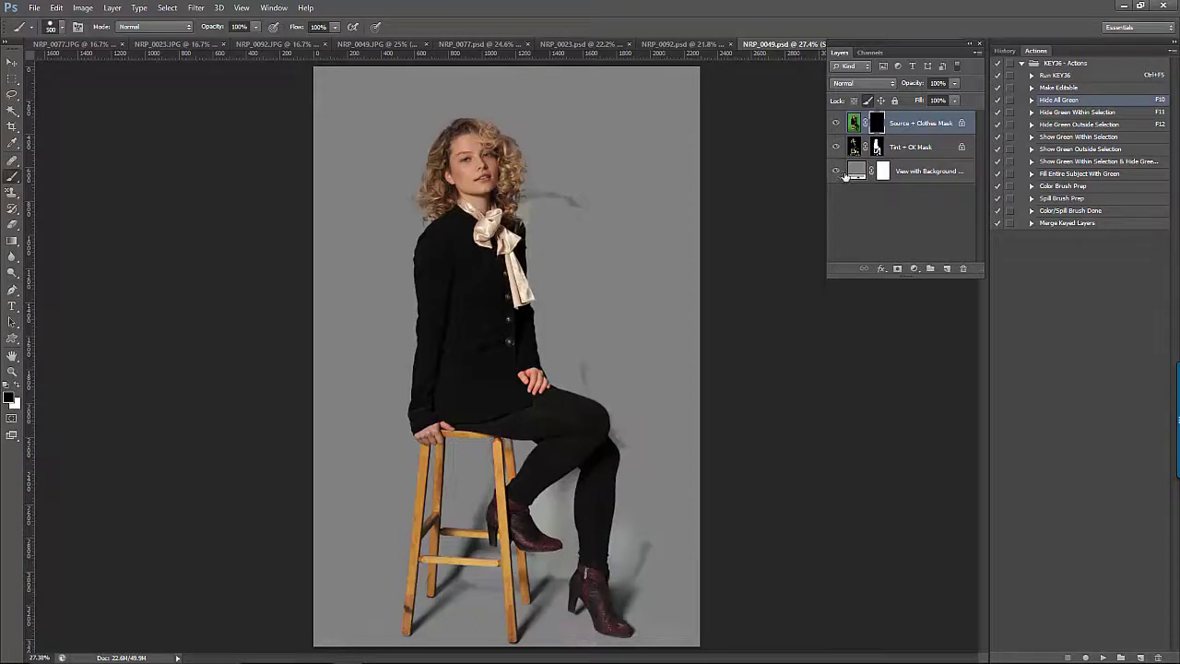
pyautogui.doubleClick(856, 172)
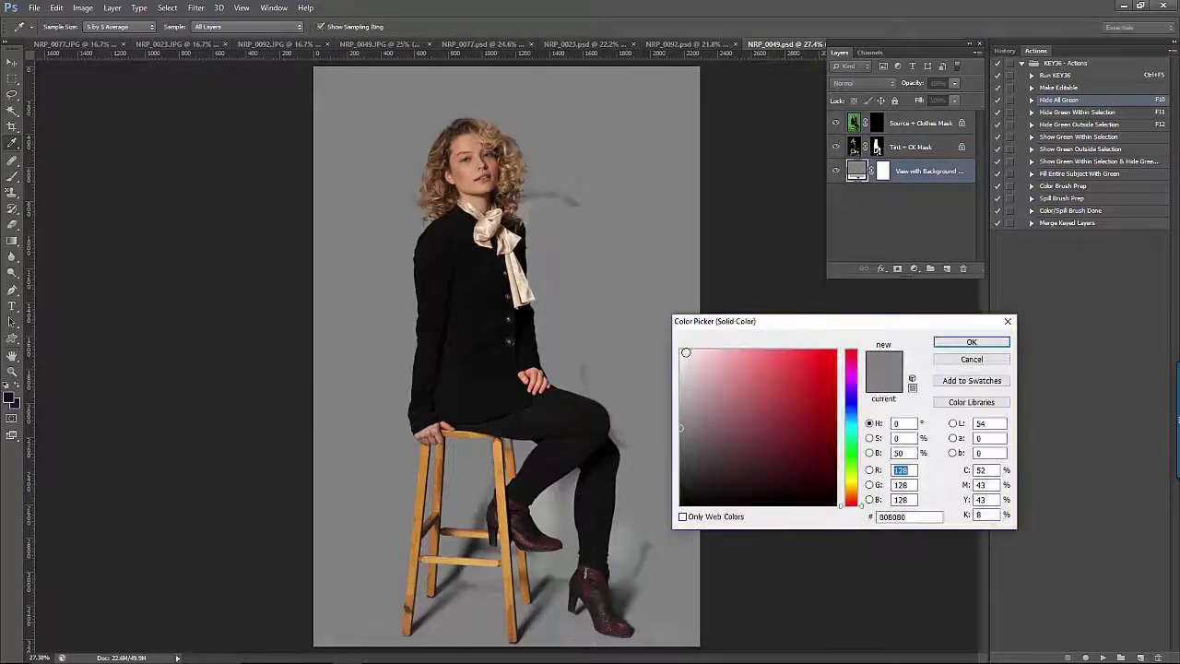
pyautogui.click(684, 354)
pyautogui.moveTo(679, 349)
pyautogui.mouseDown()
pyautogui.moveTo(689, 392)
pyautogui.moveTo(683, 371)
pyautogui.mouseUp()
pyautogui.click(962, 343)
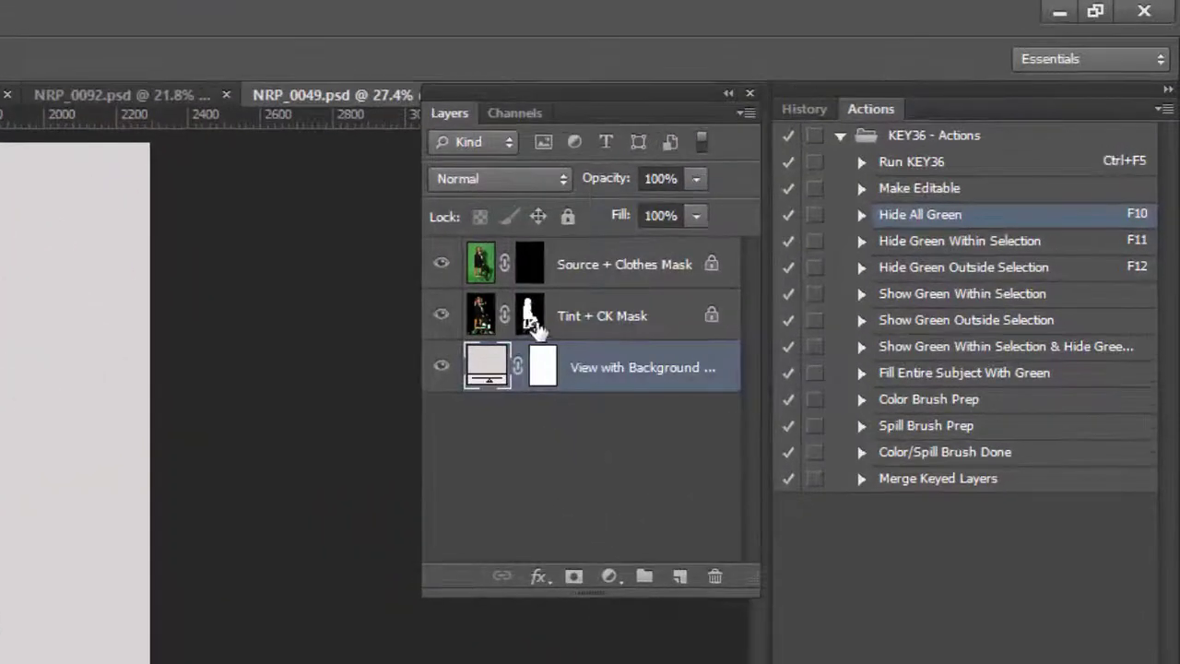
# - Paint black on the Tint + CK Mask to remove the gray shadow streak beside the hair
pyautogui.click(530, 318)
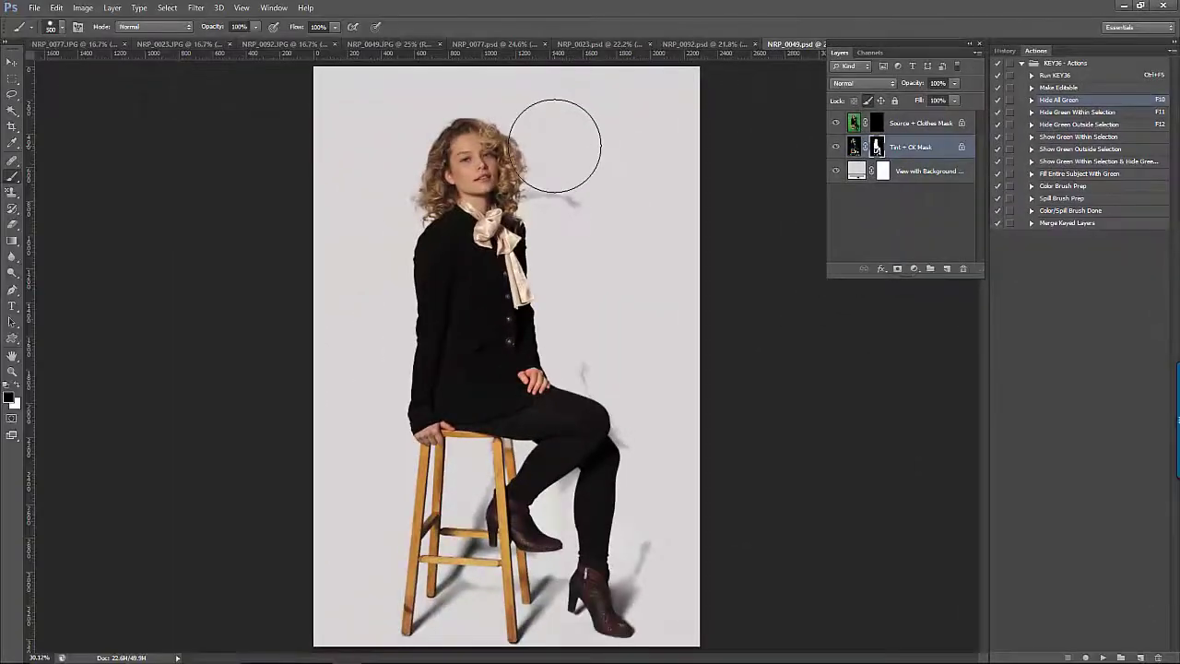
pyautogui.scroll(2, 554, 146)
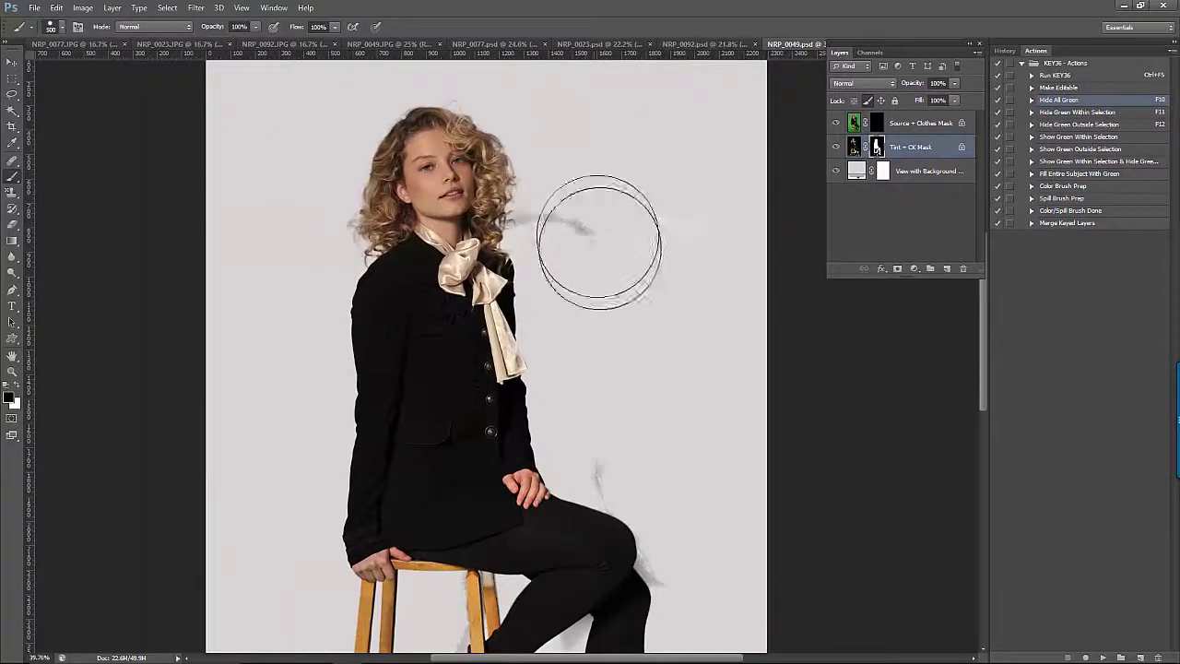
pyautogui.scroll(1, 553, 198)
pyautogui.scroll(2, 521, 203)
pyautogui.press('[')
pyautogui.press('[')
pyautogui.press('[')
pyautogui.press('[')
pyautogui.press('[')
pyautogui.press('[')
pyautogui.press('[')
pyautogui.press('[')
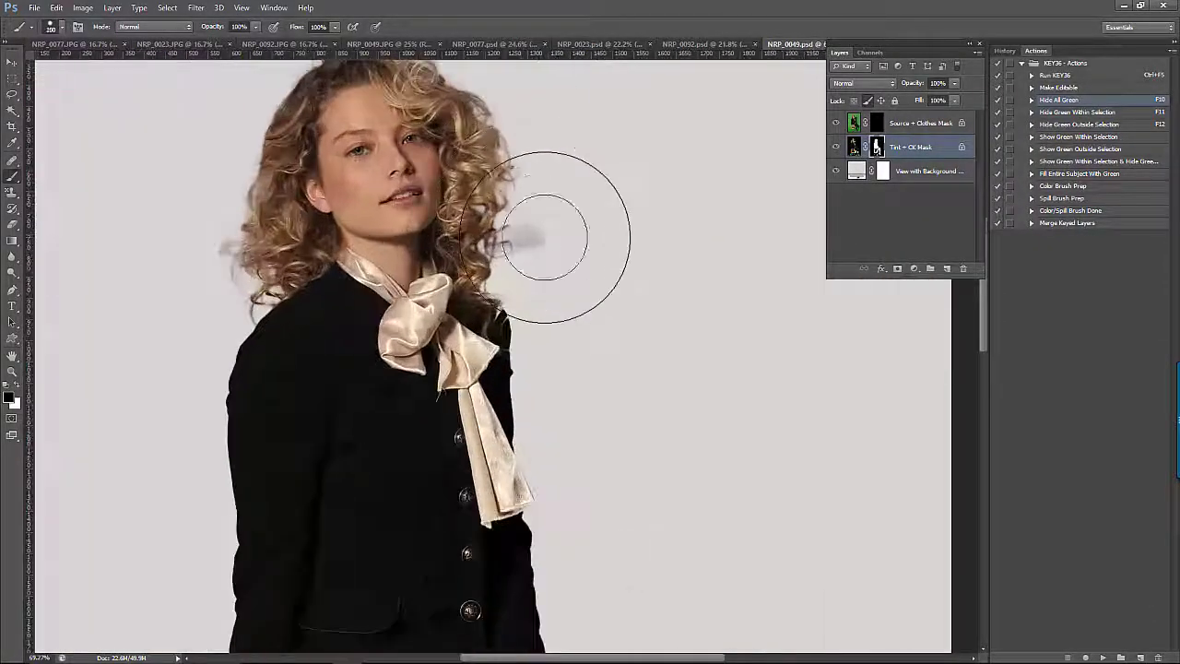
# - Clean up the leftover shadow between the lower curls and the shoulder on the same mask, reducing the brush to 70 px
pyautogui.scroll(3, 539, 237)
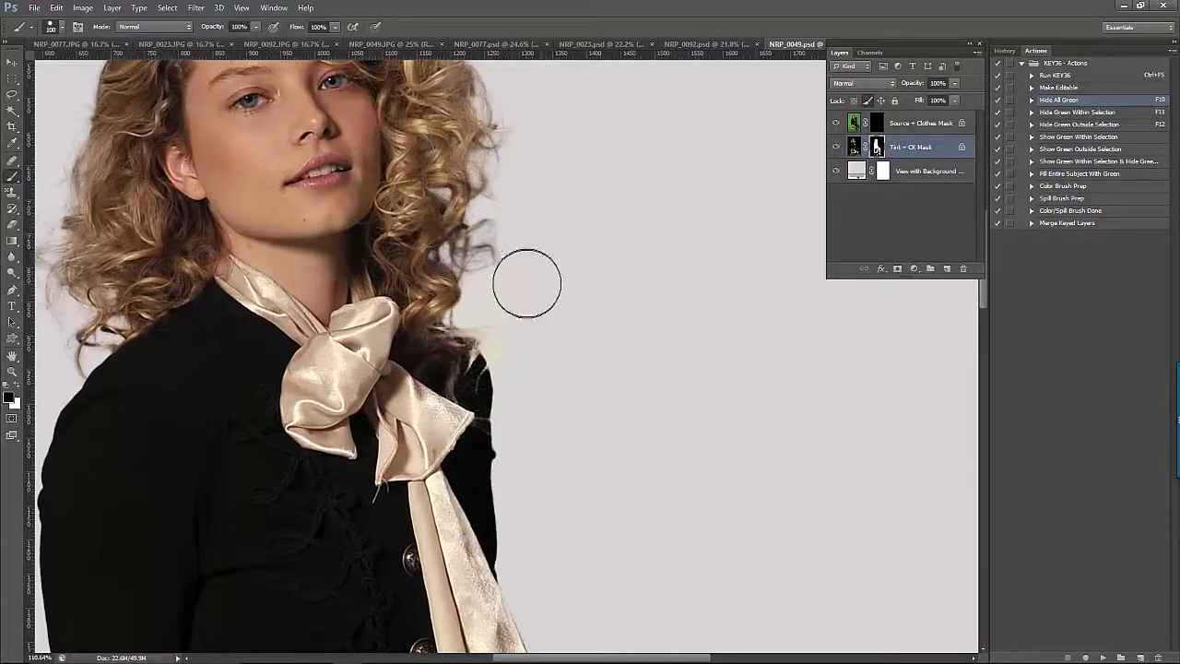
pyautogui.press('[')
pyautogui.press('[')
pyautogui.scroll(1, 516, 326)
pyautogui.press('[')
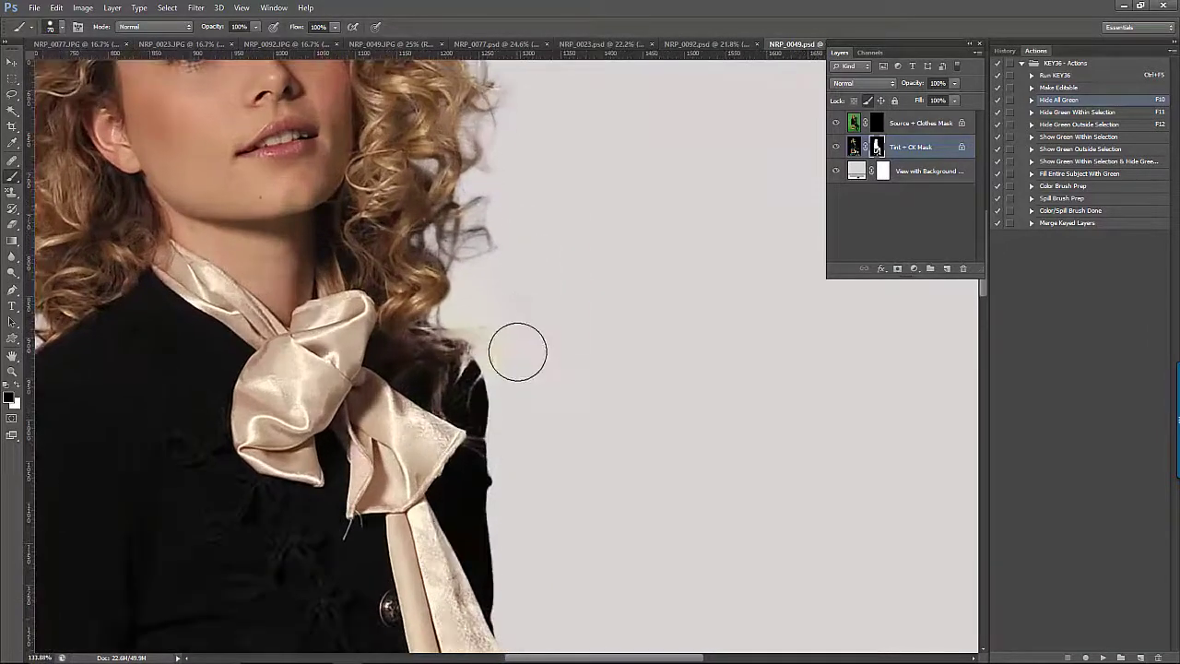
pyautogui.scroll(-1, 512, 368)
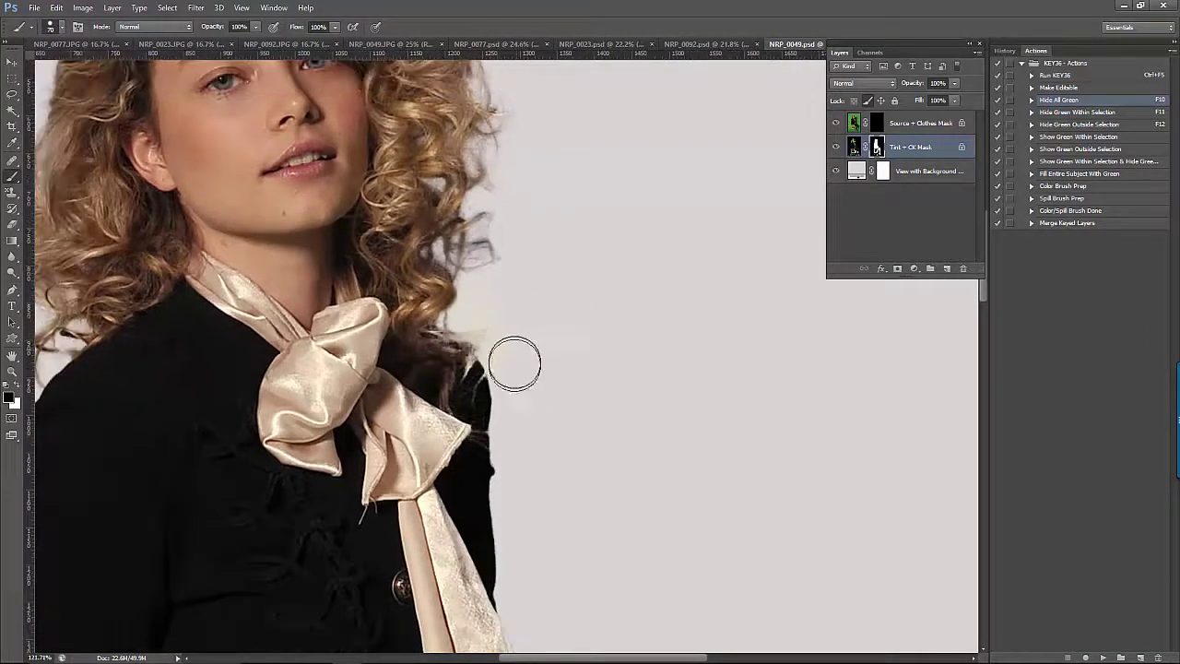
# - Paint out the gray shadow streak above the thigh on the Tint + CK Mask with a 90 px brush
pyautogui.scroll(-4, 516, 355)
pyautogui.moveTo(551, 405); pyautogui.dragTo(557, 332)
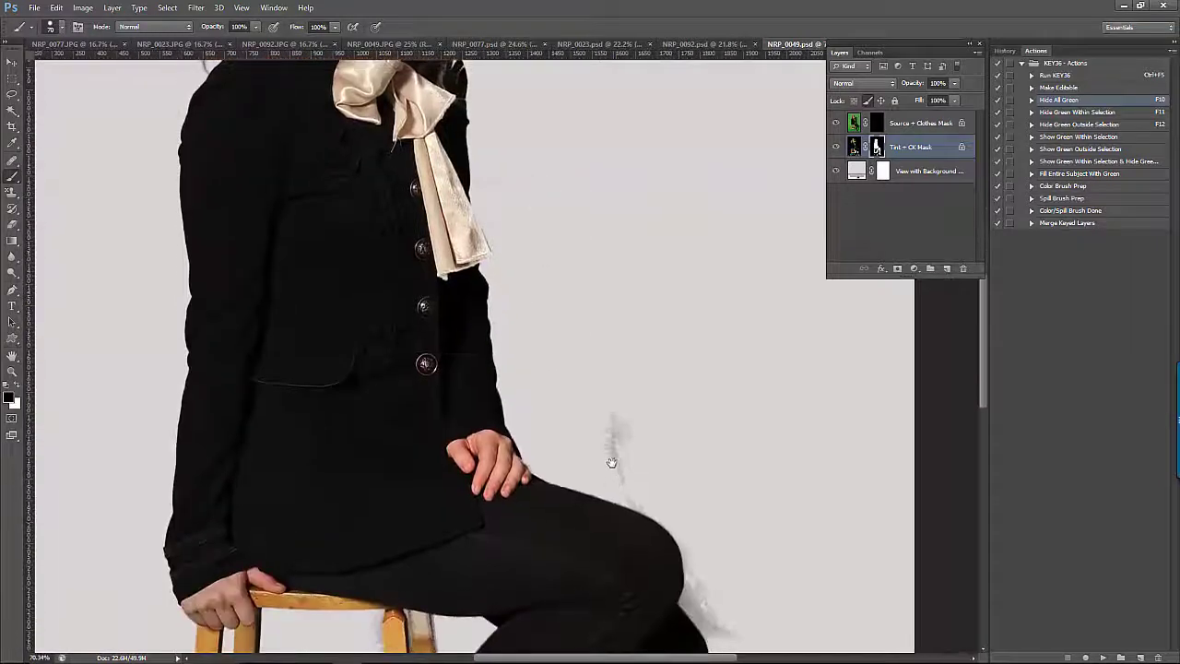
pyautogui.scroll(3, 611, 462)
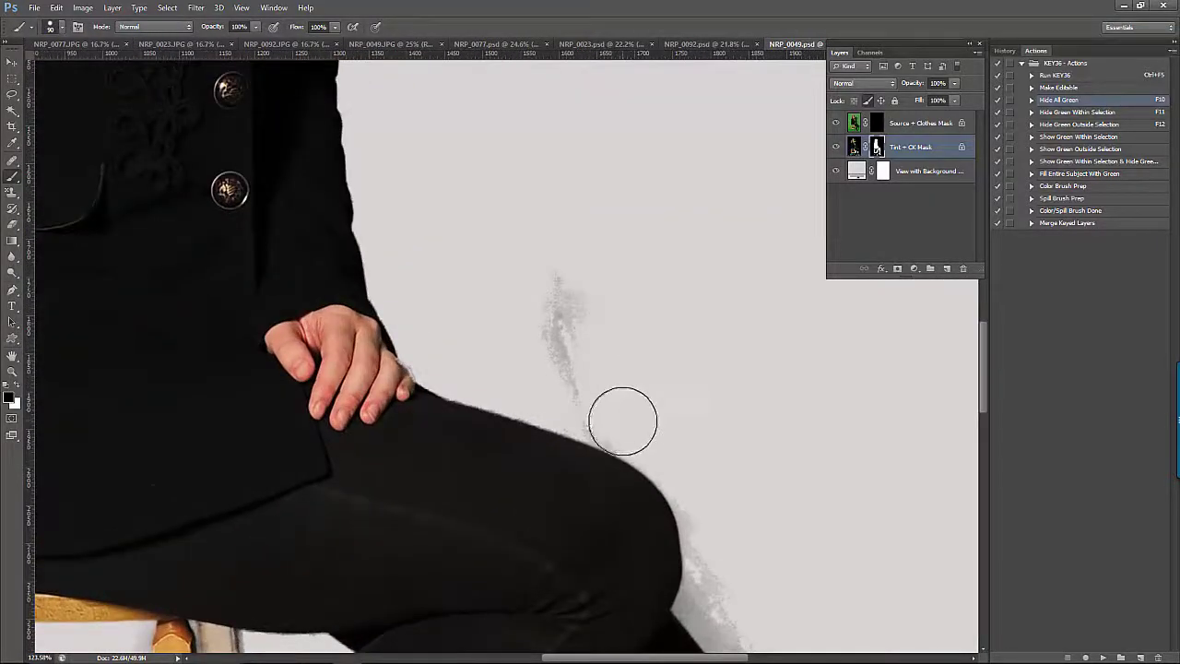
pyautogui.moveTo(599, 406); pyautogui.dragTo(593, 317)
pyautogui.scroll(-3, 615, 358)
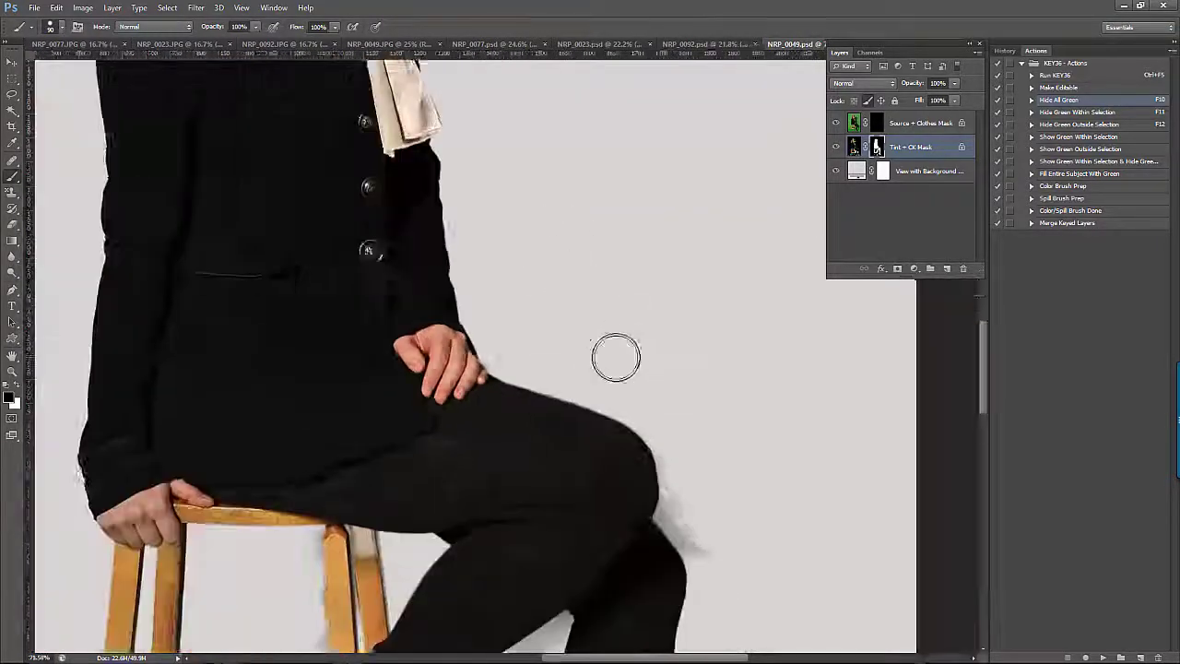
# - Try a Magic Wand selection of the shadow beside the knee with the Tint + CK Mask active, and deselect it
pyautogui.scroll(-3, 616, 357)
pyautogui.moveTo(670, 453); pyautogui.dragTo(669, 300)
pyautogui.scroll(2, 729, 427)
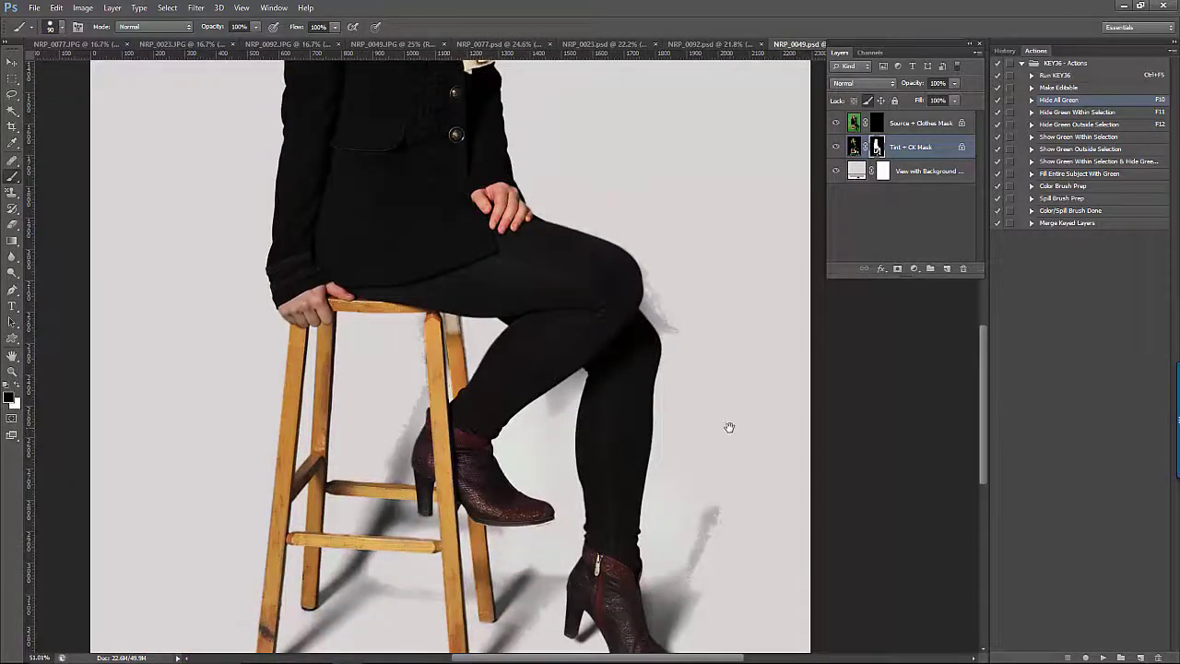
pyautogui.moveTo(729, 427); pyautogui.dragTo(722, 394)
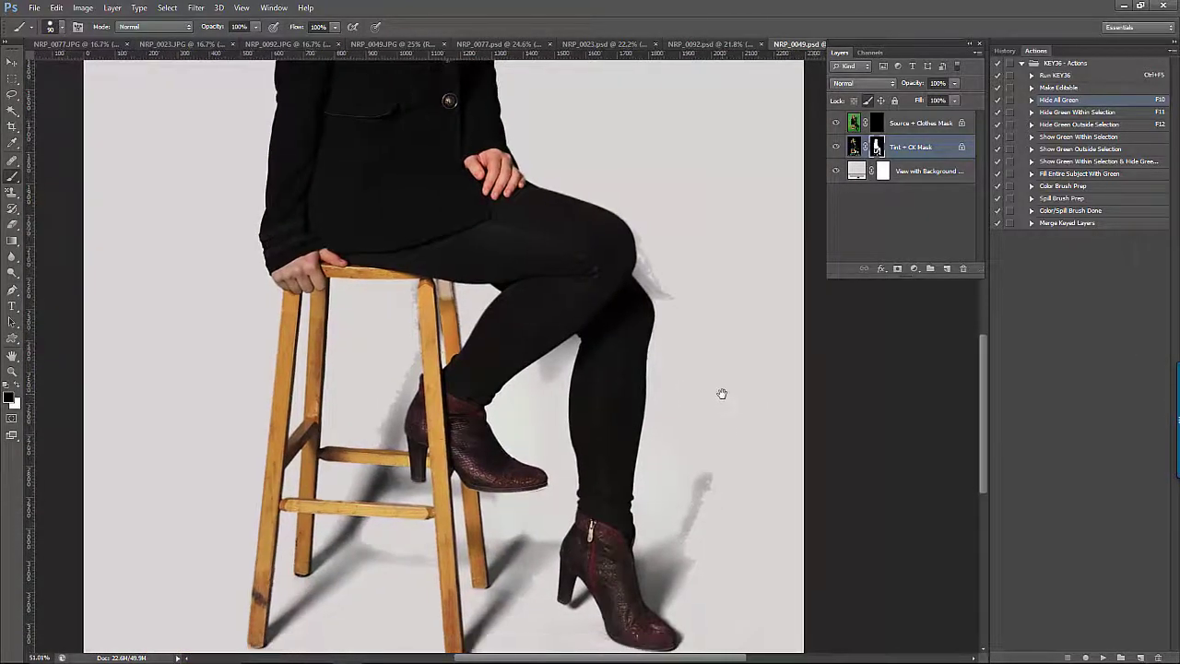
pyautogui.scroll(1, 636, 278)
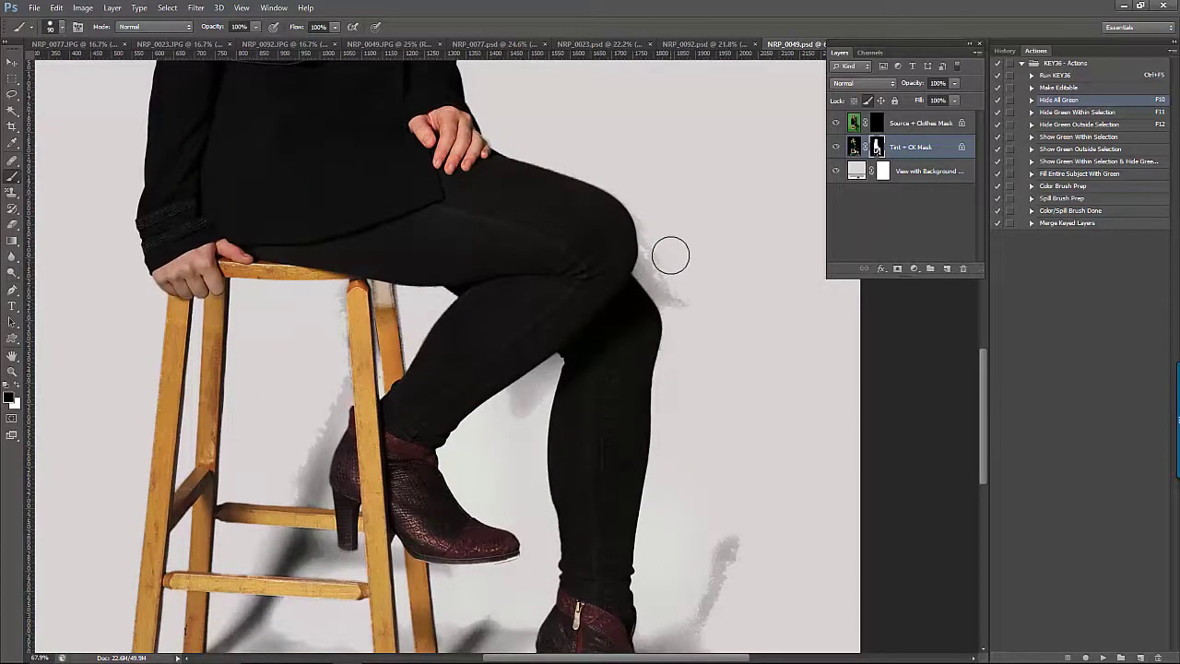
pyautogui.press('w')
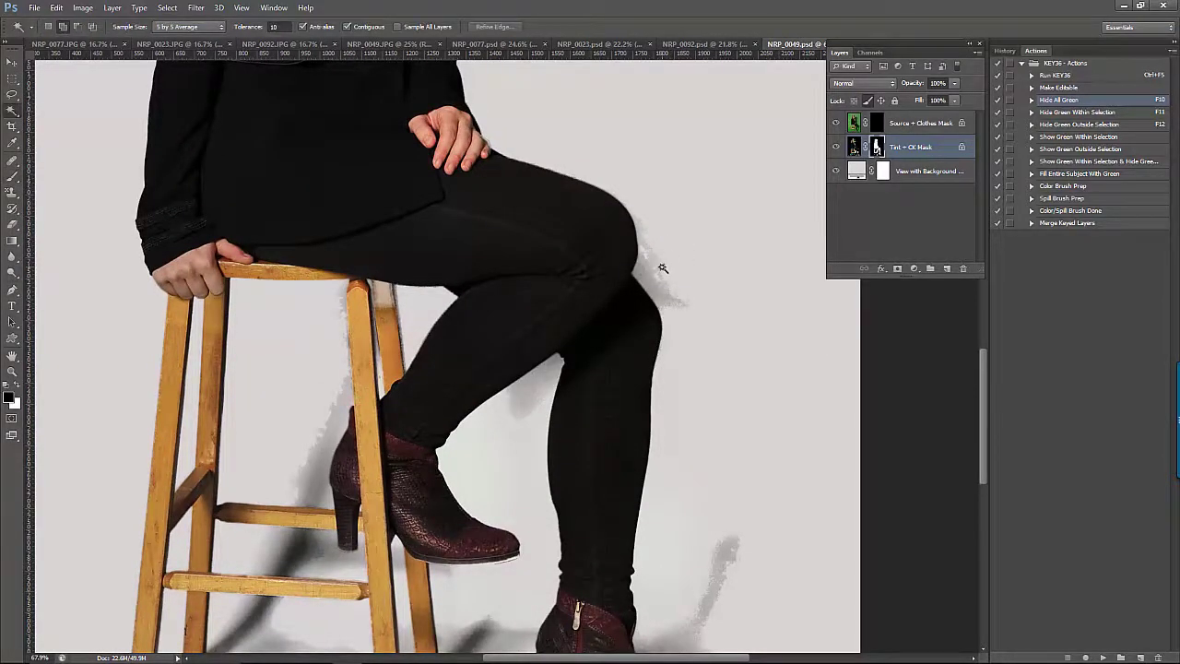
pyautogui.click(655, 277)
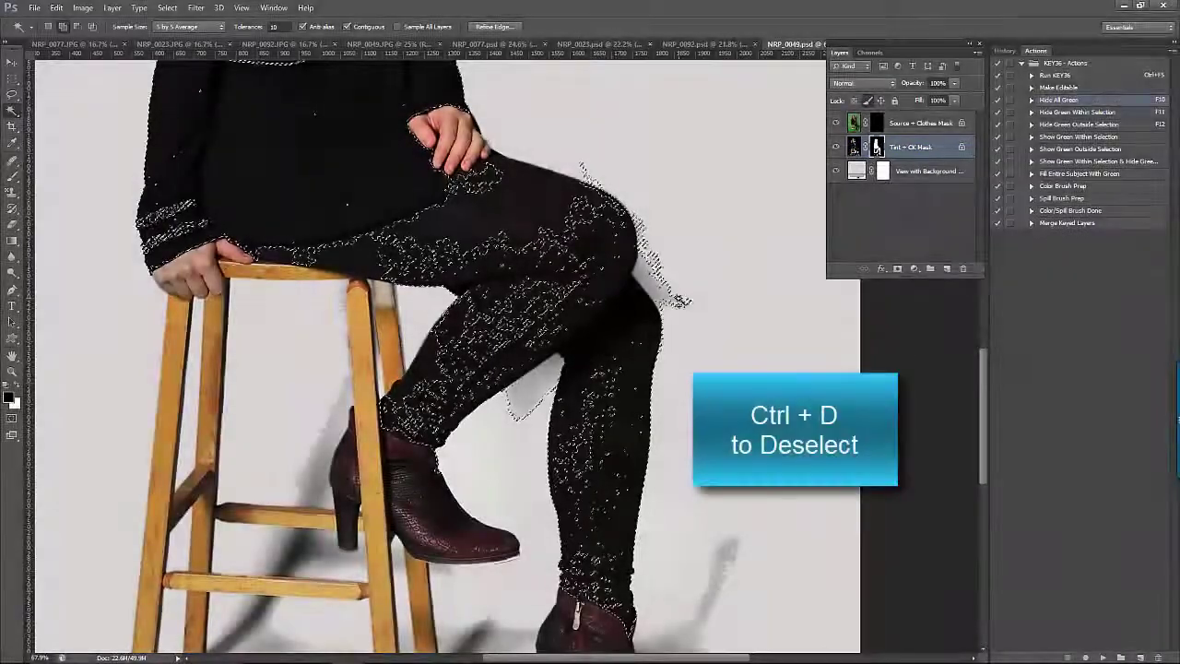
pyautogui.hotkey('ctrl', 'd')
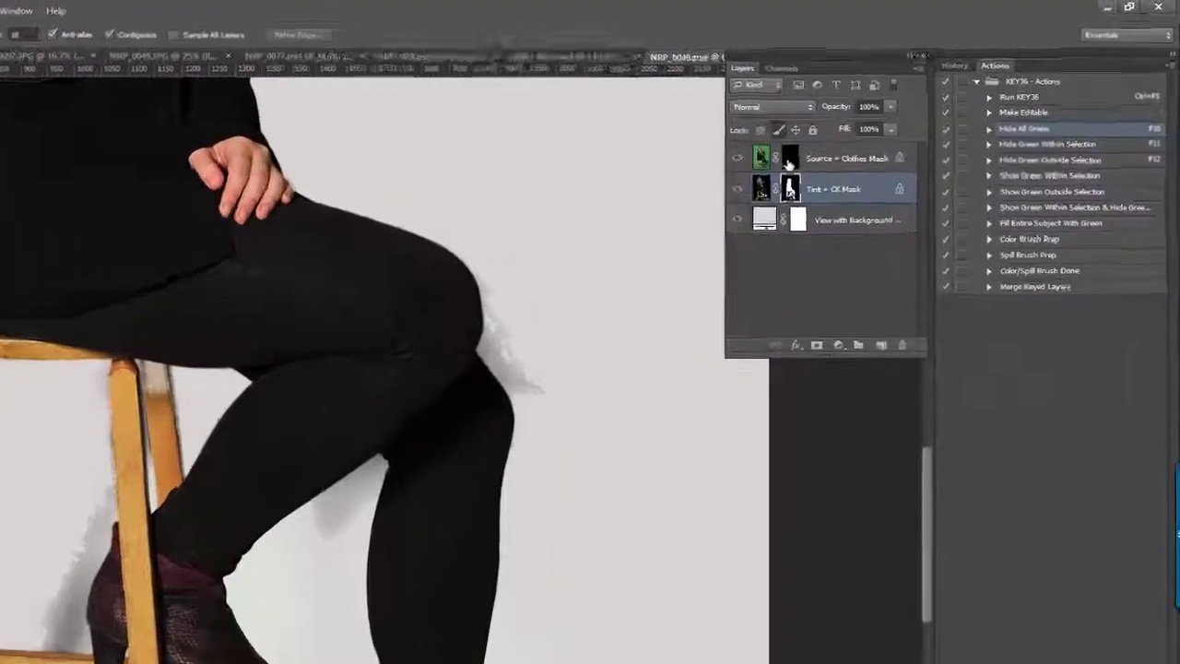
# - With the Source + Clothes Mask active, select the background and shadow areas beside the knee, lower leg and boot with the Magic Wand
pyautogui.click(877, 124)
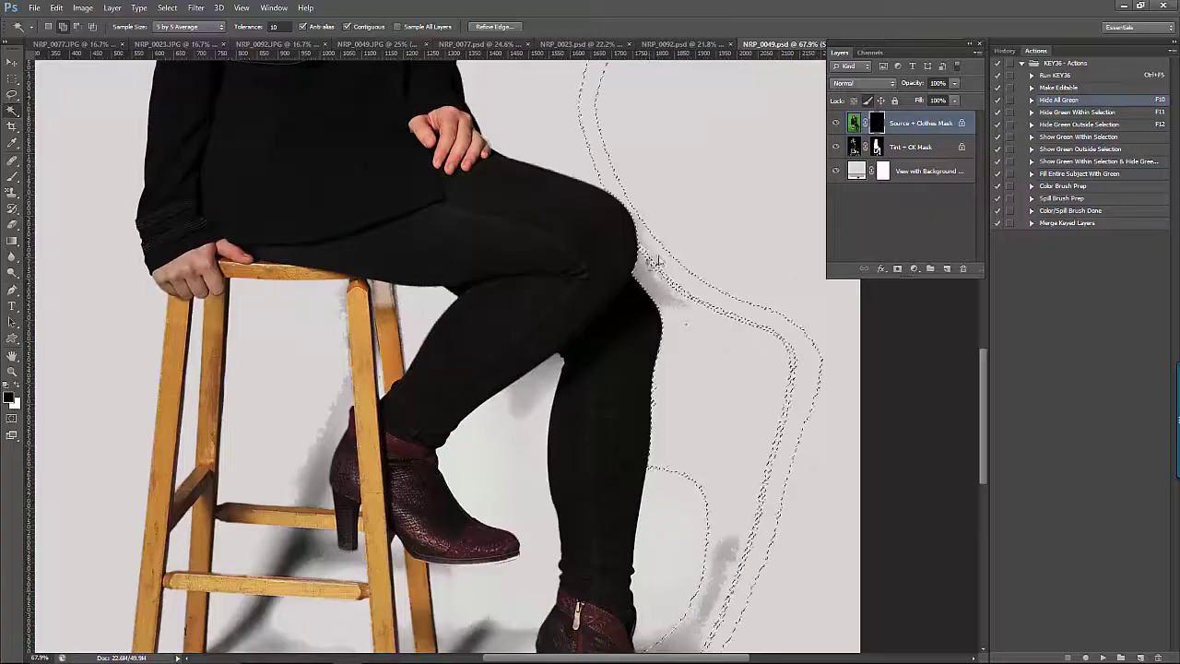
pyautogui.click(651, 269)
pyautogui.moveTo(758, 439); pyautogui.dragTo(717, 291)
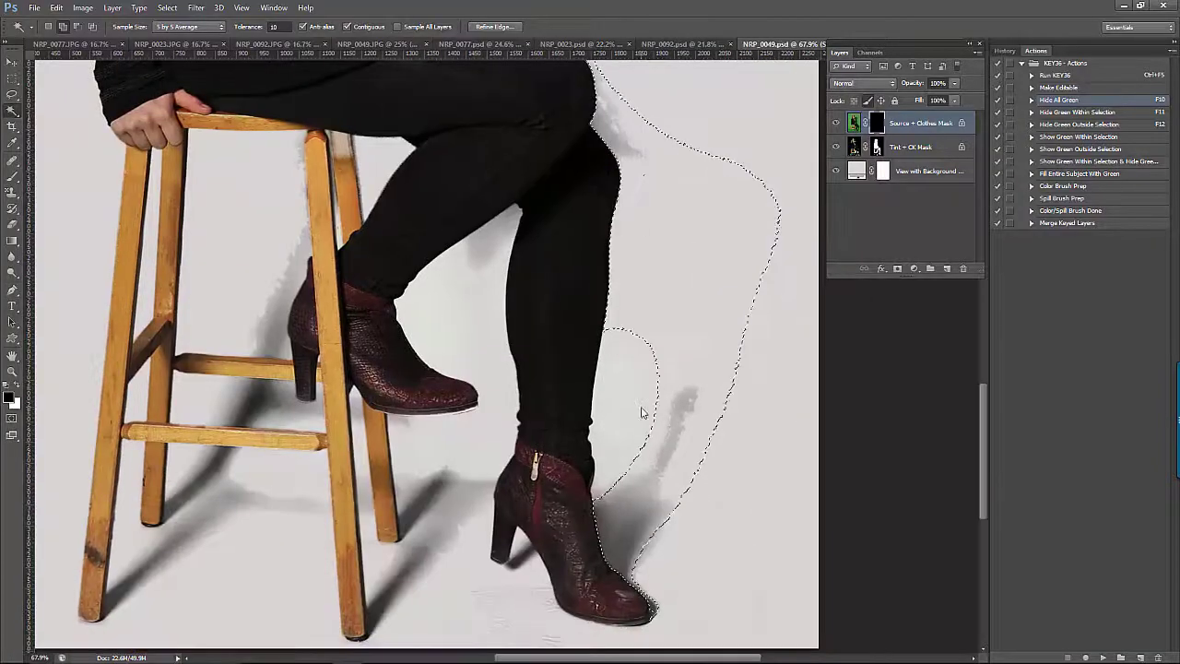
pyautogui.click(643, 414)
pyautogui.click(658, 600)
pyautogui.click(674, 598)
pyautogui.moveTo(690, 599); pyautogui.dragTo(669, 474)
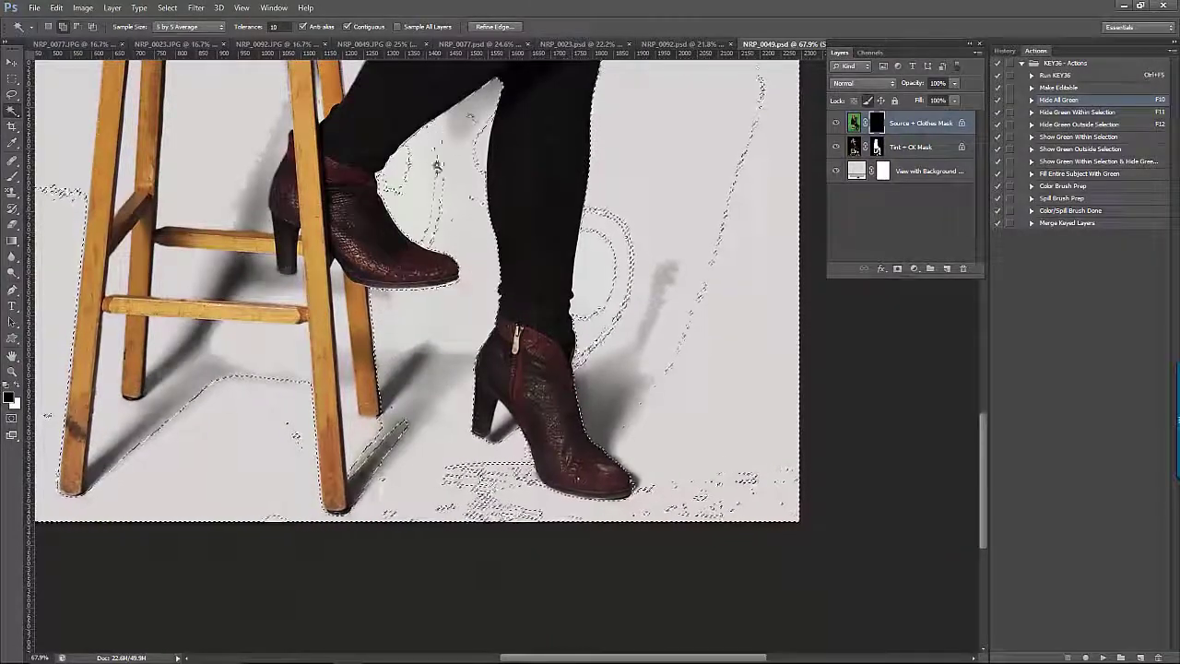
# - Add the background and shadow areas between the legs and behind the raised boot to the Magic Wand selection
pyautogui.click(478, 171)
pyautogui.moveTo(583, 312); pyautogui.dragTo(790, 439)
pyautogui.click(724, 325)
pyautogui.scroll(2, 467, 454)
pyautogui.click(498, 248)
pyautogui.click(465, 272)
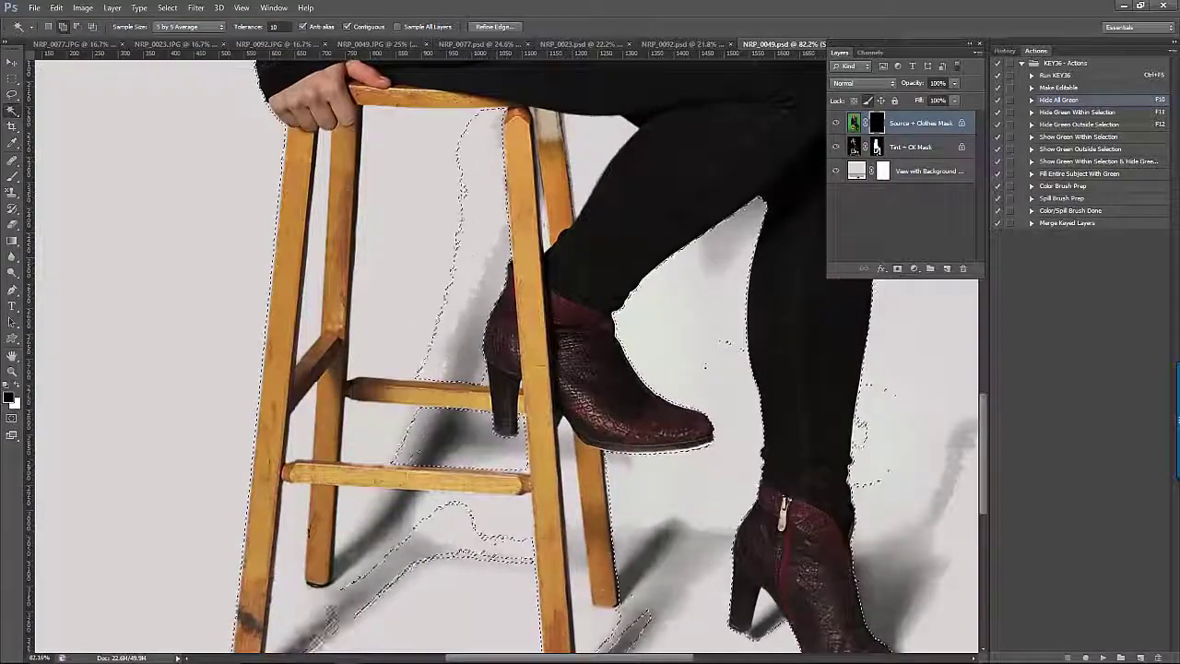
# - Extend the Magic Wand selection over the remaining floor shadows between and below the stool's rungs and legs
pyautogui.moveTo(691, 265); pyautogui.dragTo(727, 168)
pyautogui.click(350, 424)
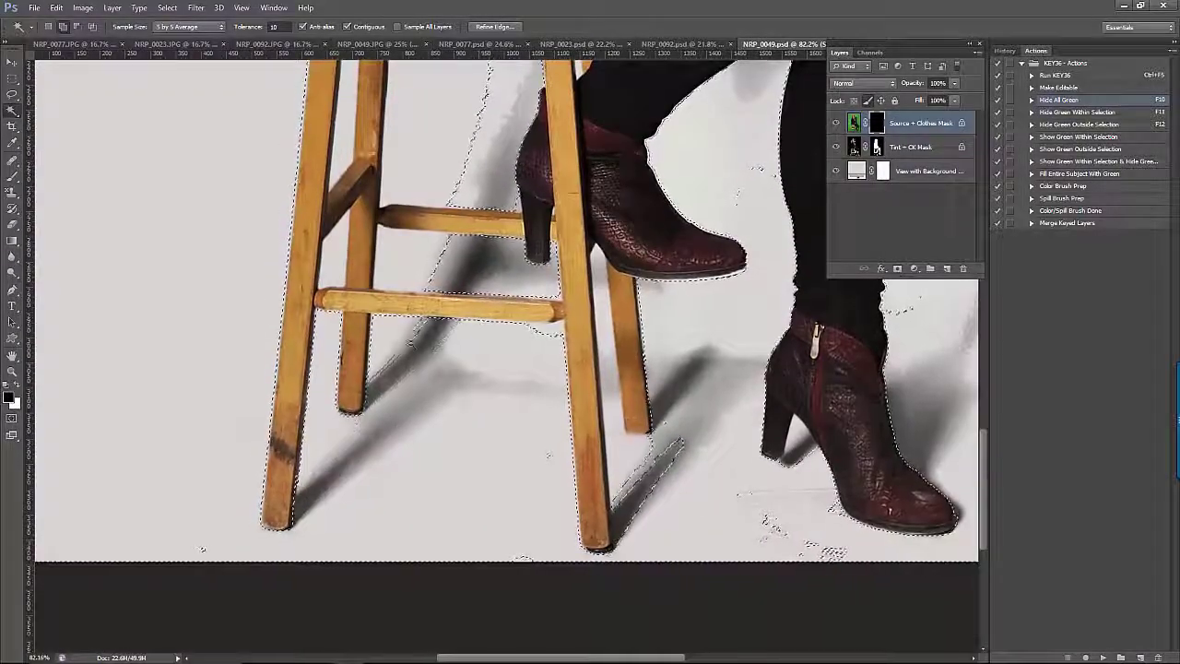
pyautogui.scroll(2, 433, 341)
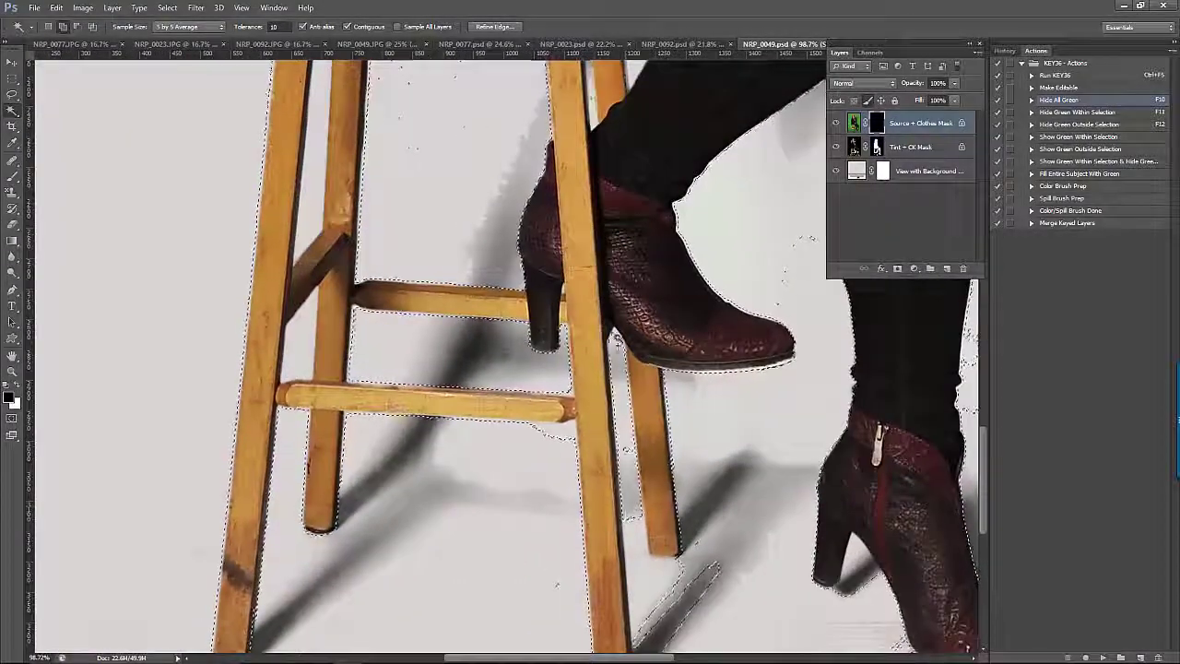
pyautogui.moveTo(647, 539); pyautogui.dragTo(601, 415)
pyautogui.moveTo(531, 301); pyautogui.dragTo(498, 308)
pyautogui.scroll(-8, 498, 308)
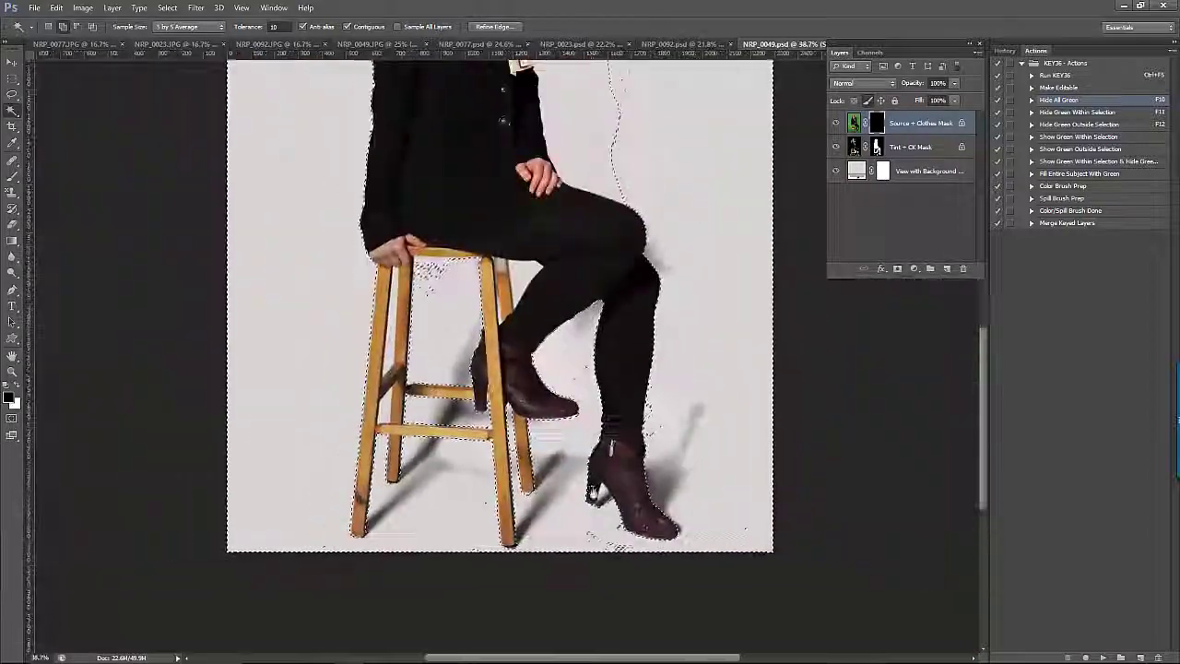
# - Subtract the area around the head and hair from the selection with the Lasso tool
pyautogui.moveTo(564, 249); pyautogui.dragTo(598, 496)
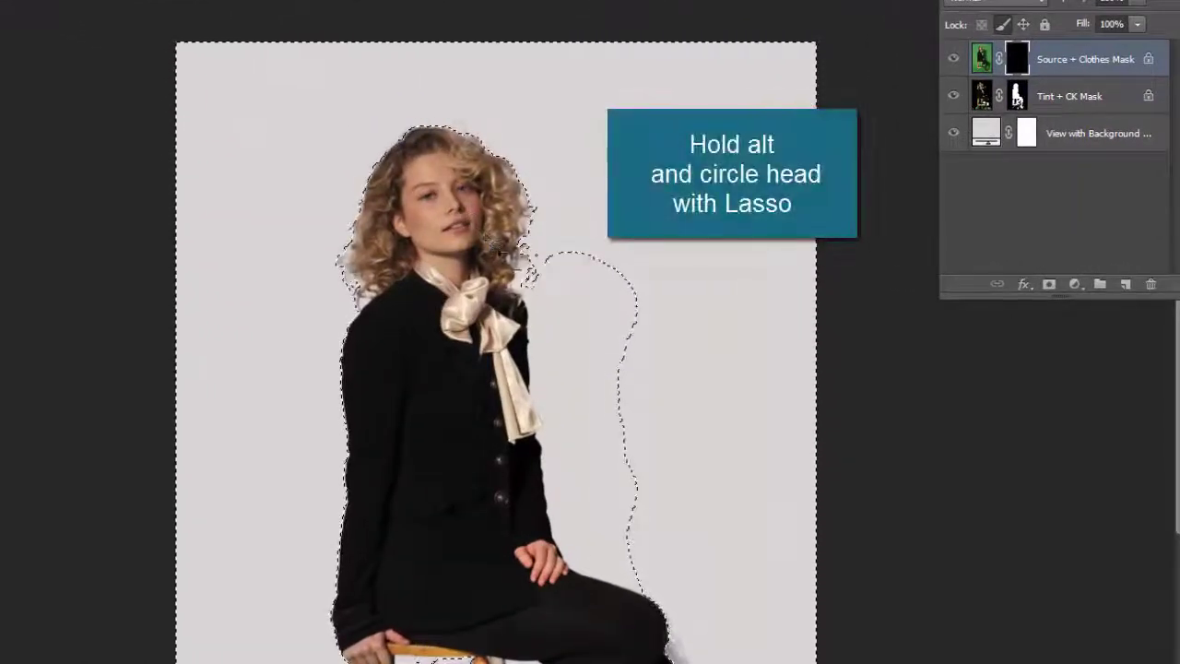
pyautogui.moveTo(540, 297)
pyautogui.mouseDown()
pyautogui.moveTo(556, 234)
pyautogui.moveTo(551, 150)
pyautogui.moveTo(431, 99)
pyautogui.mouseUp()
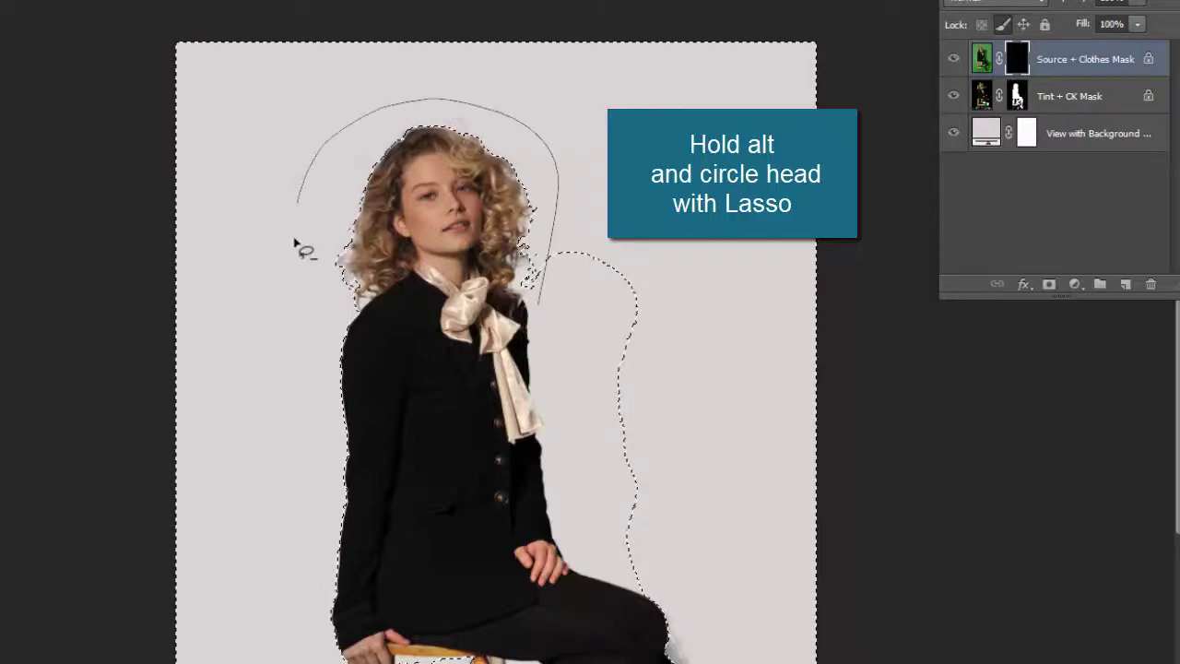
pyautogui.moveTo(361, 348); pyautogui.dragTo(362, 347)
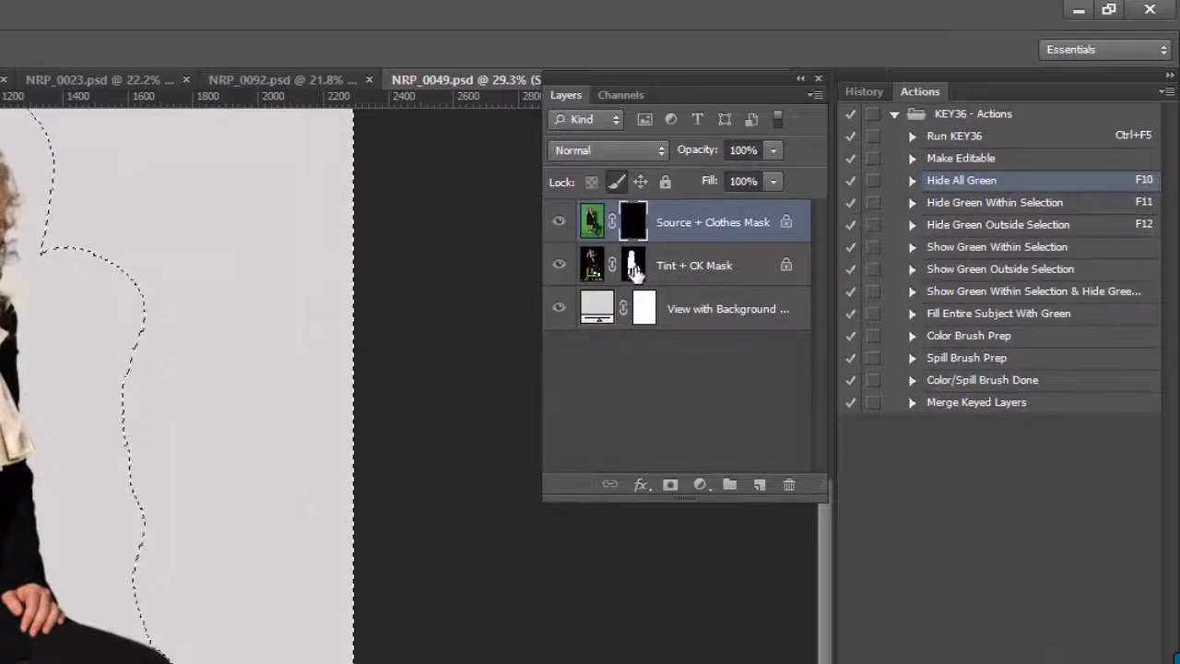
# - Run the Hide Green Within Selection action on the Tint + CK Mask, and deselect
pyautogui.click(707, 232)
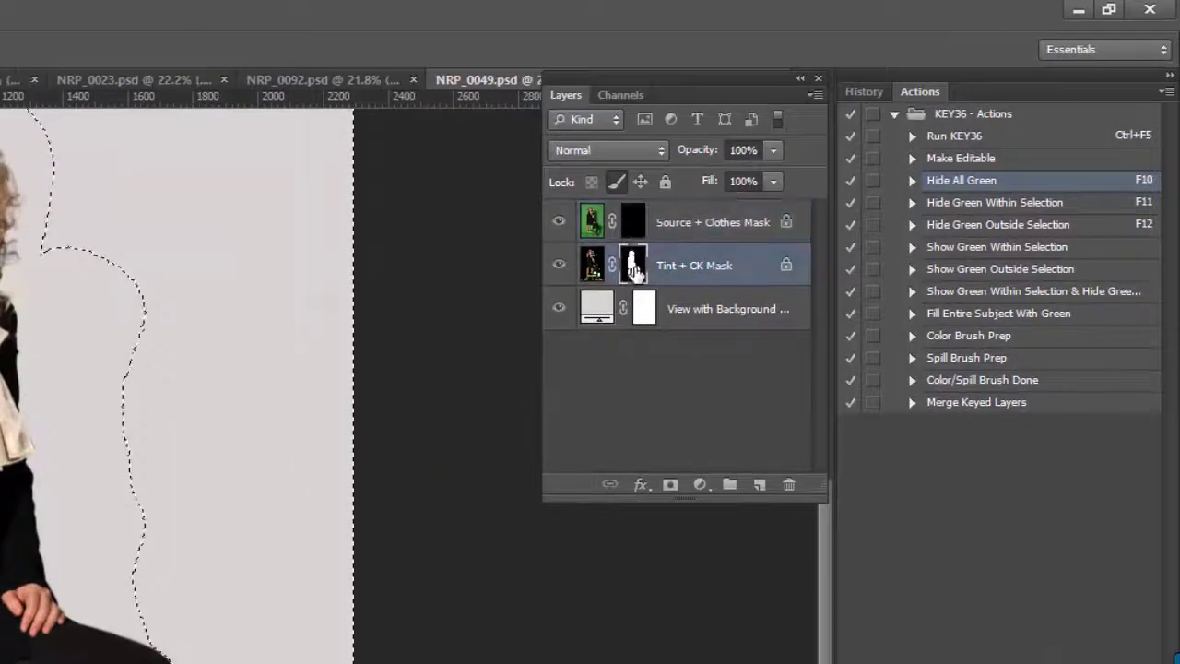
pyautogui.click(998, 204)
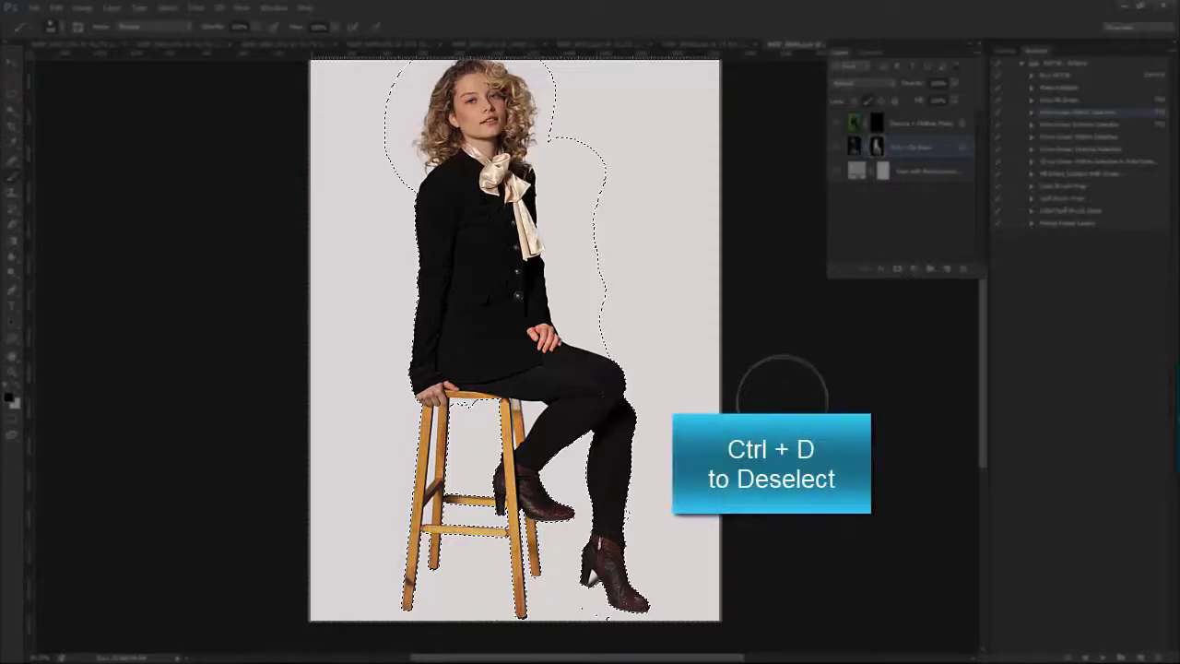
pyautogui.hotkey('ctrl', 'd')
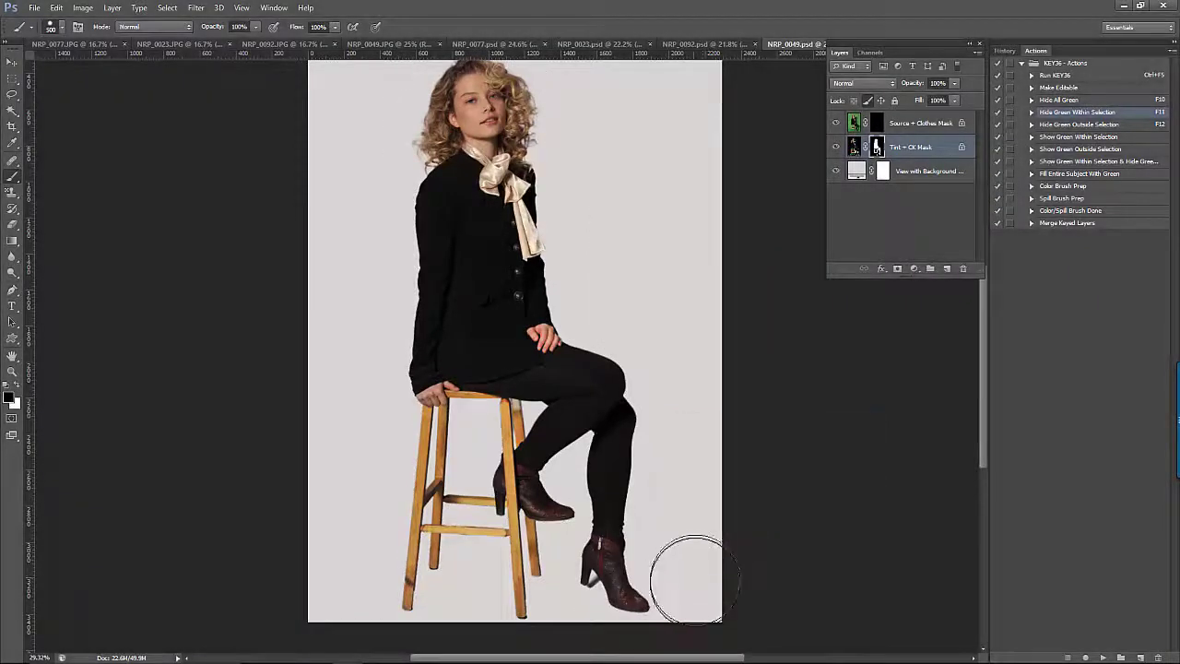
# - Examine the cleaned-up key for leftover shadows from the boots and stool up to the hair
pyautogui.scroll(1, 638, 614)
pyautogui.moveTo(667, 527); pyautogui.dragTo(683, 453)
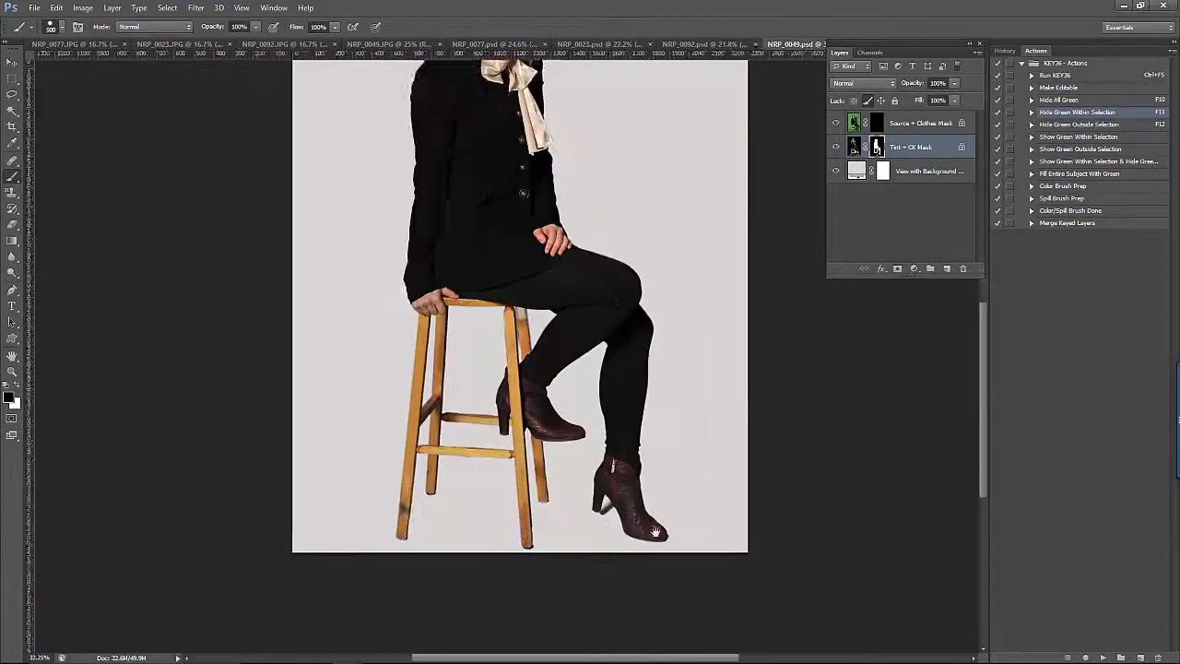
pyautogui.scroll(2, 656, 532)
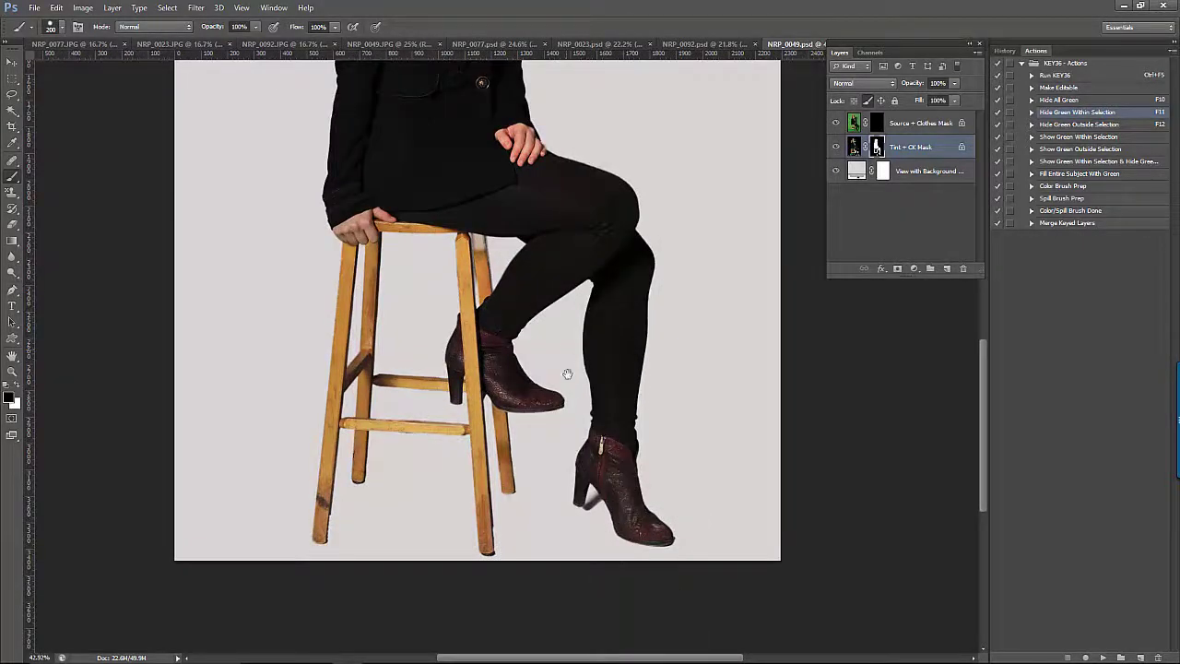
pyautogui.moveTo(567, 354); pyautogui.dragTo(593, 469)
pyautogui.moveTo(550, 287); pyautogui.dragTo(581, 466)
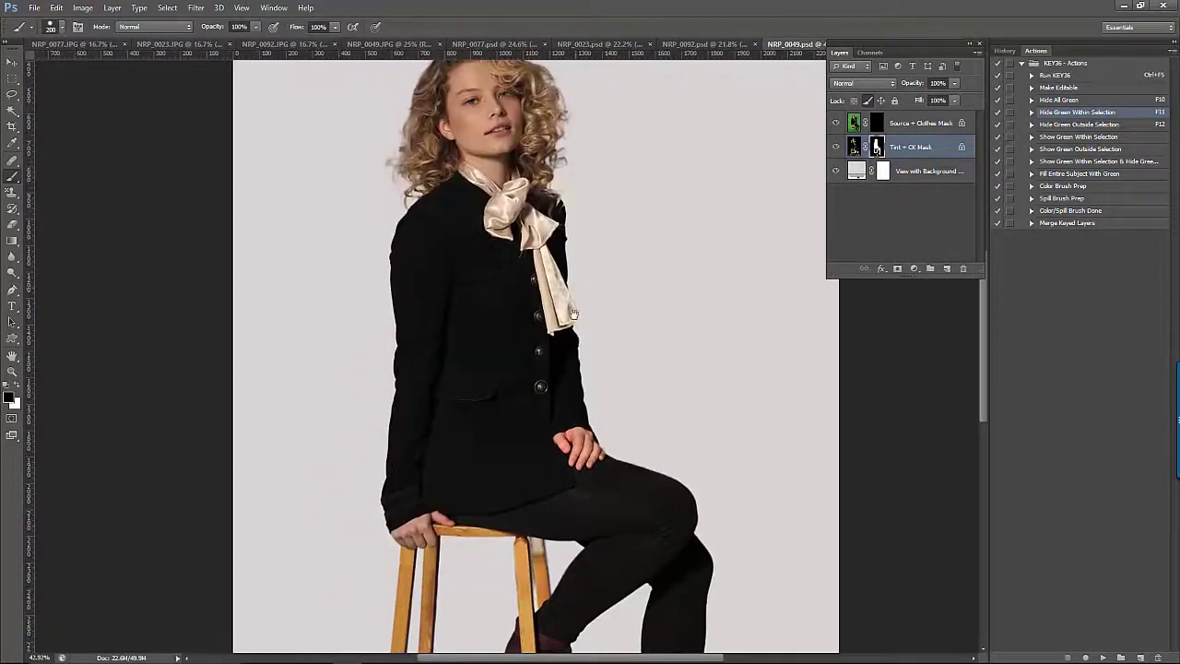
pyautogui.scroll(-3, 599, 323)
pyautogui.scroll(2, 645, 359)
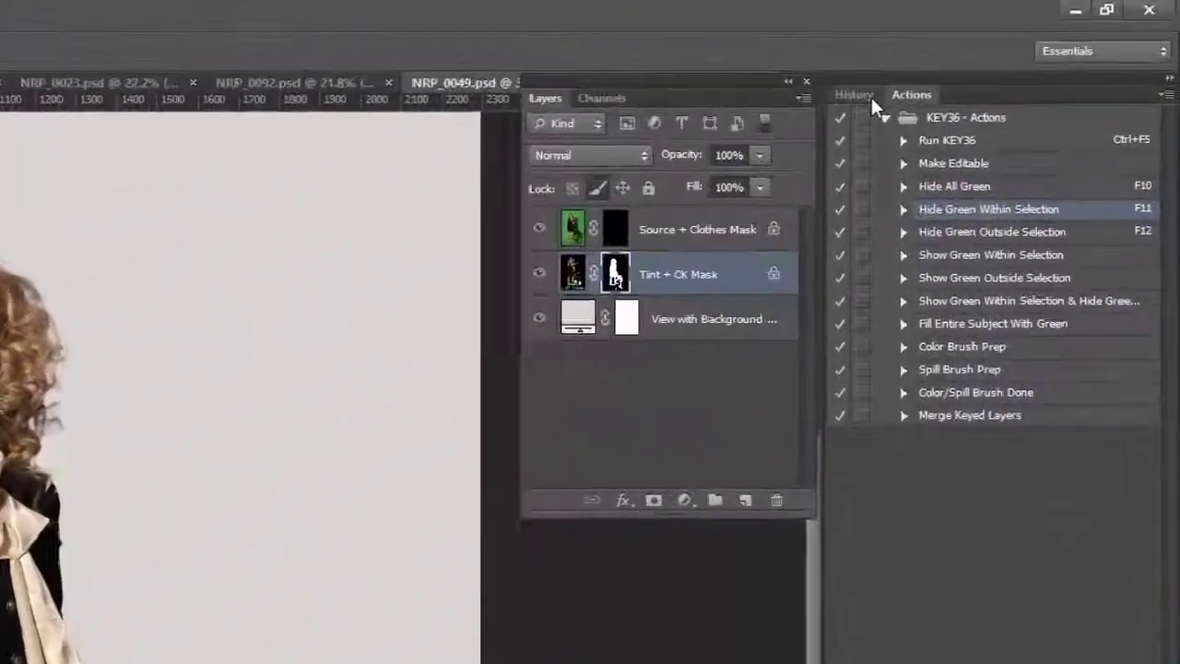
# - Revert the document to the Keyed Image snapshot in its history
pyautogui.click(1005, 52)
pyautogui.scroll(2, 1031, 612)
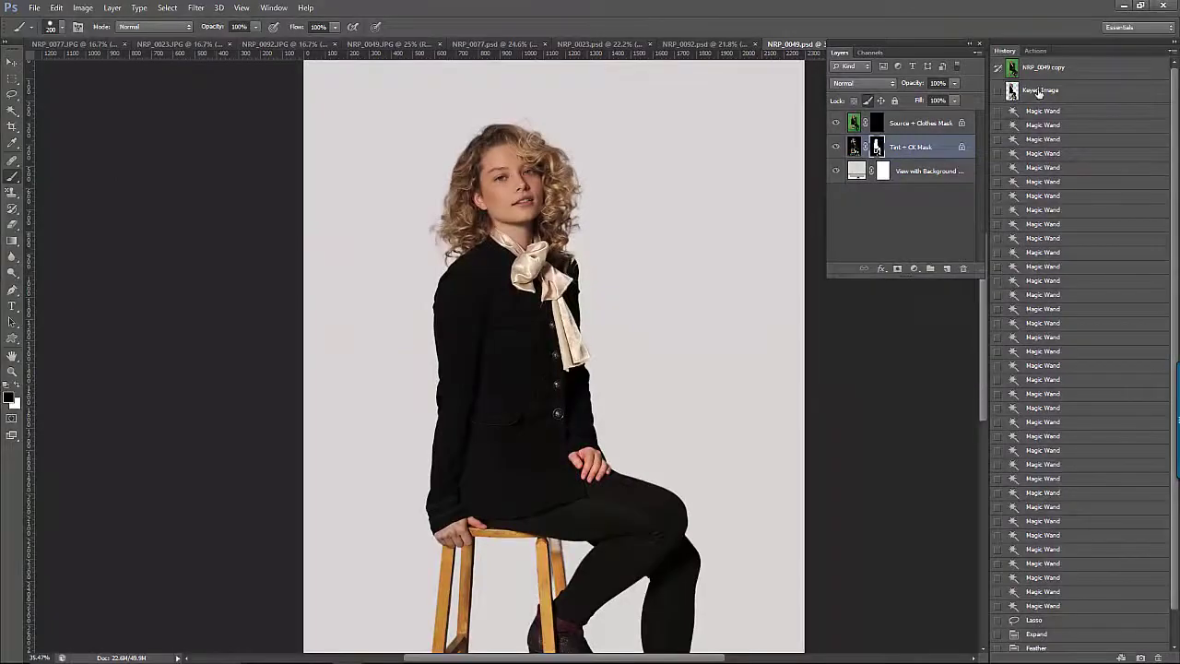
pyautogui.click(1039, 91)
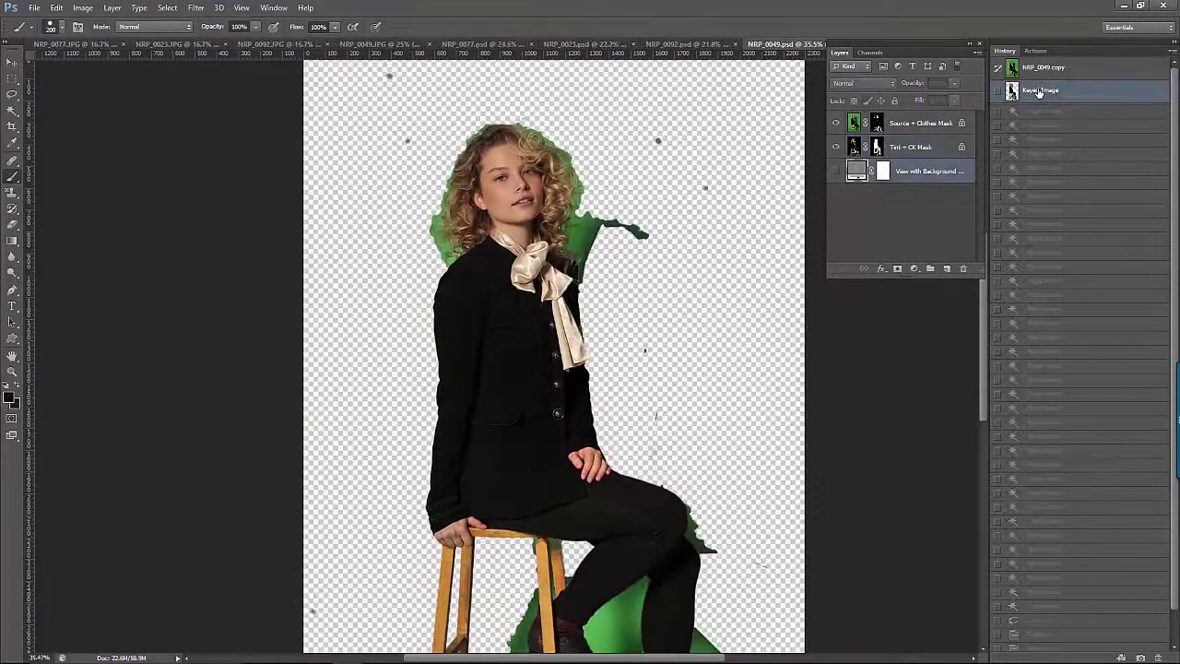